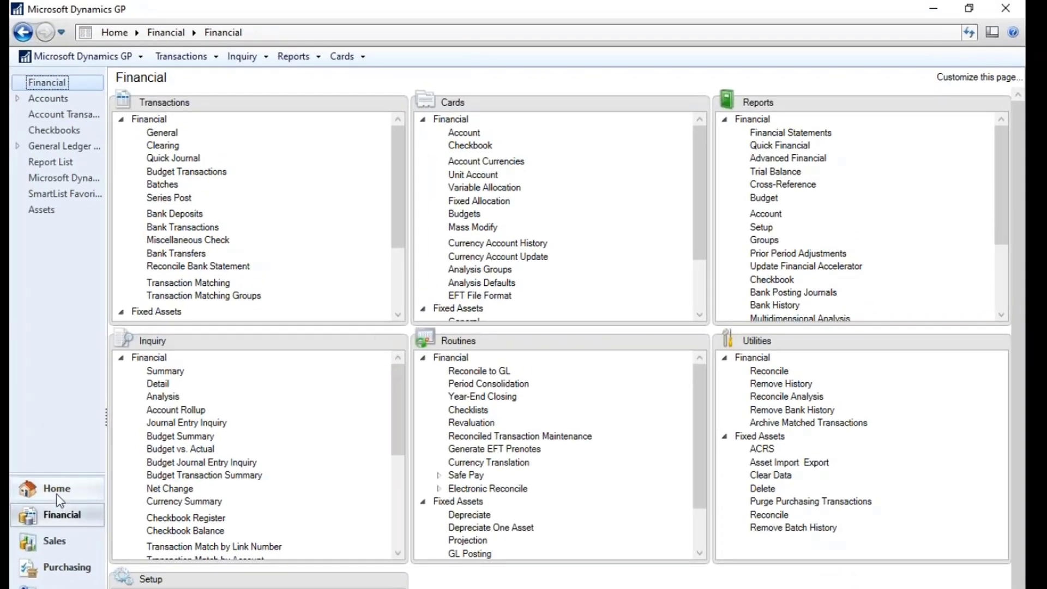
- Open Fixed Allocation maintenance in the Financial area and bring up the first record to review its description, alias and distribution percentages
{"action": "left_click", "coordinate": [58, 494]}
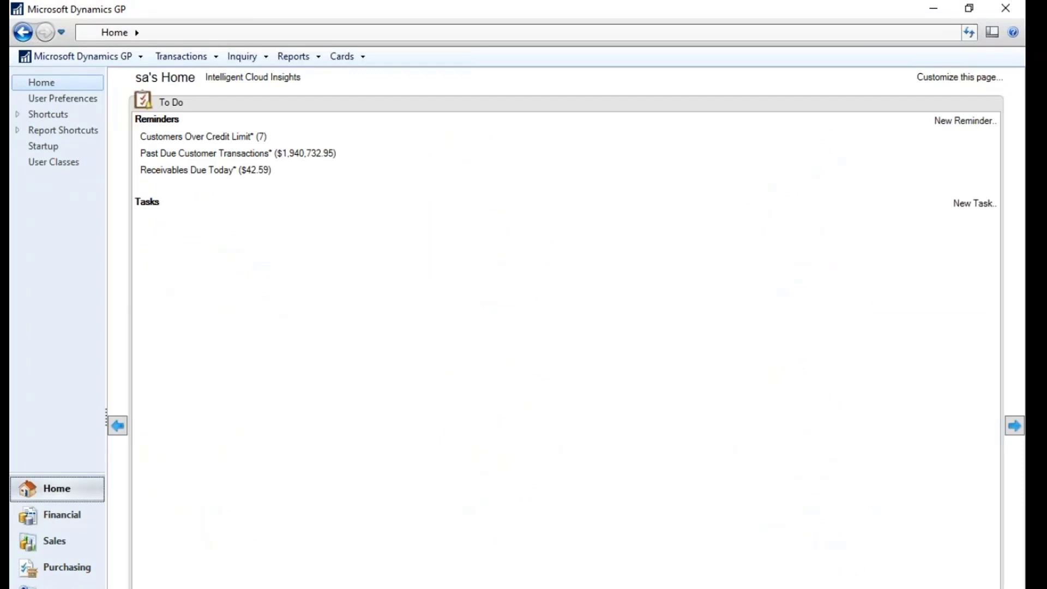
{"action": "left_click", "coordinate": [69, 520]}
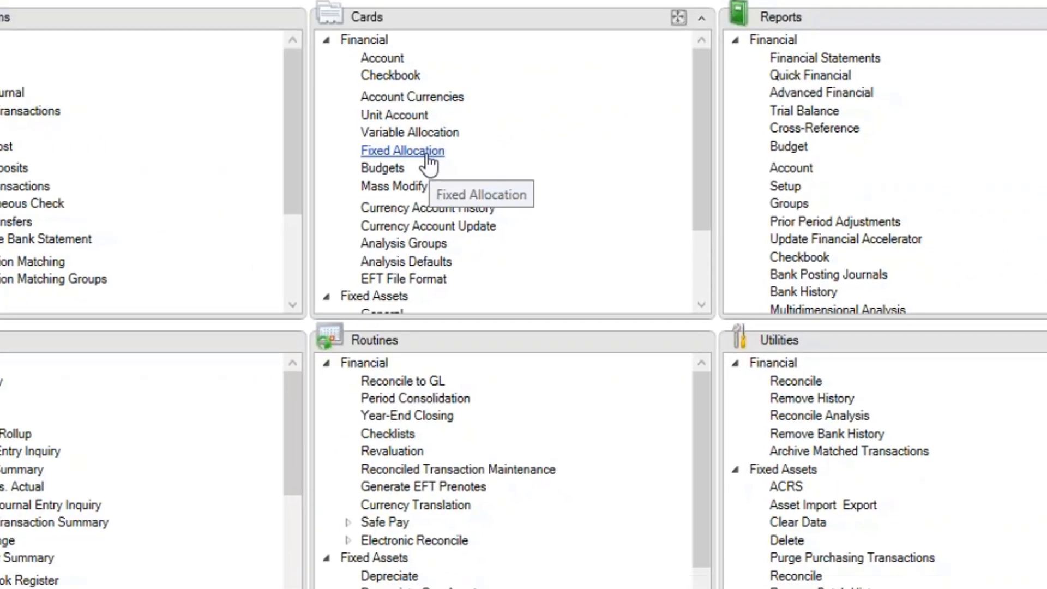
{"action": "left_click", "coordinate": [348, 223]}
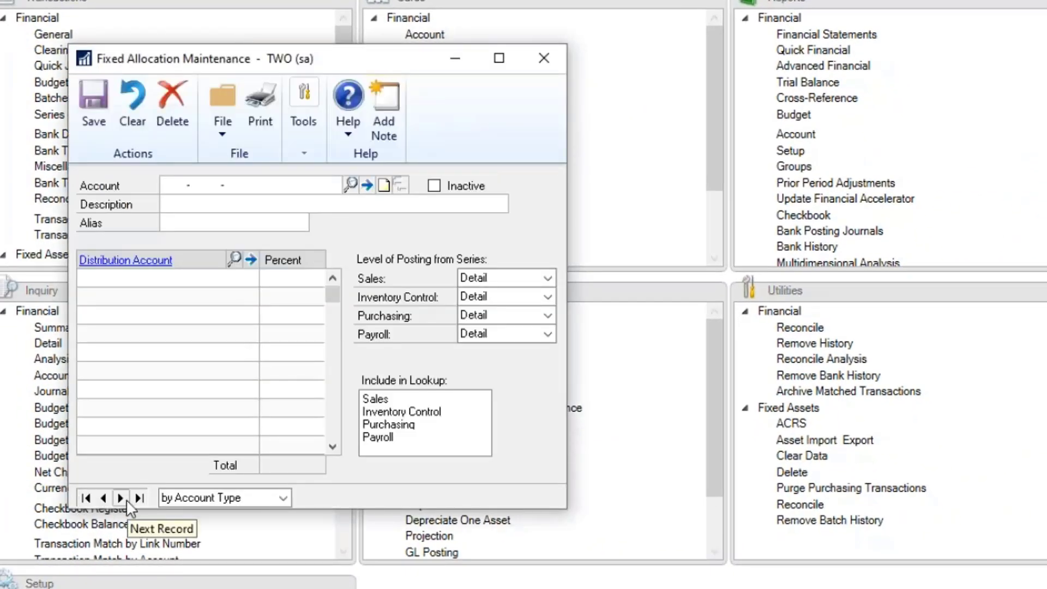
{"action": "left_click", "coordinate": [120, 498]}
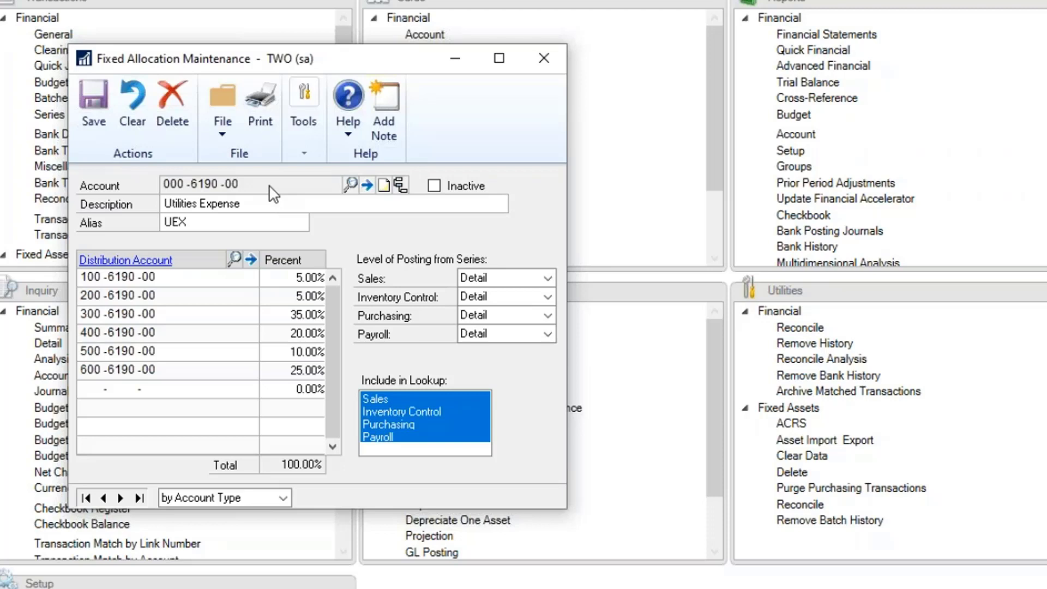
{"action": "left_click", "coordinate": [268, 204]}
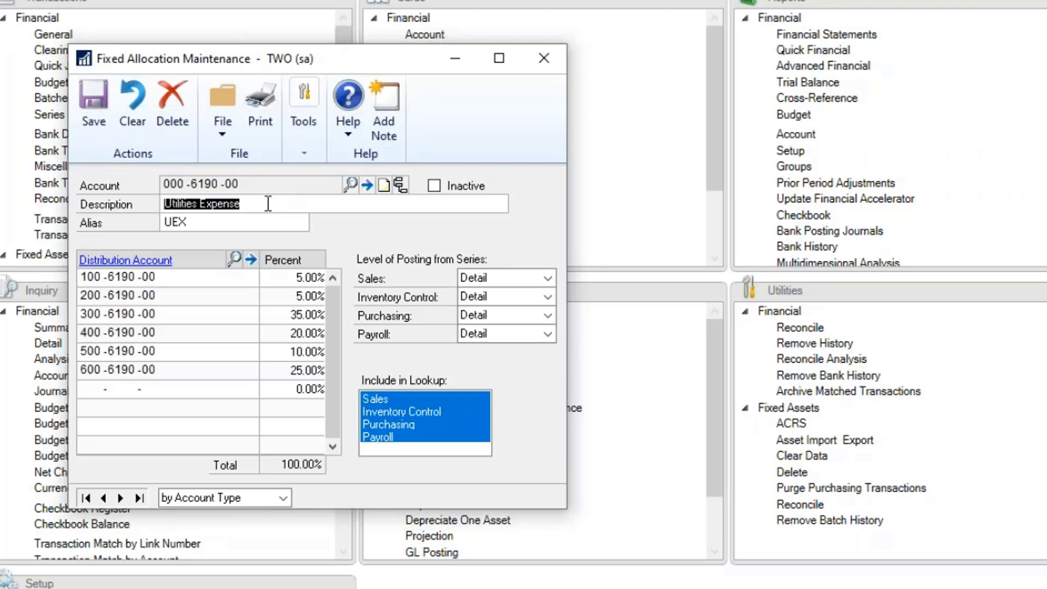
{"action": "left_click", "coordinate": [256, 224]}
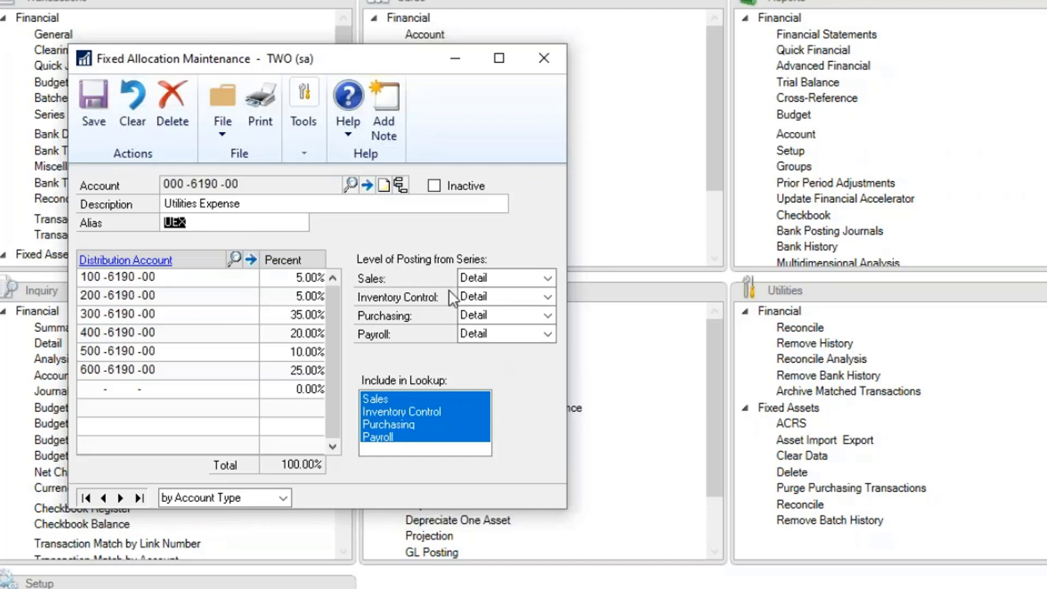
- Check which posting levels are available for the Sales series of the fixed allocation account, and close the window
{"action": "left_click", "coordinate": [547, 279]}
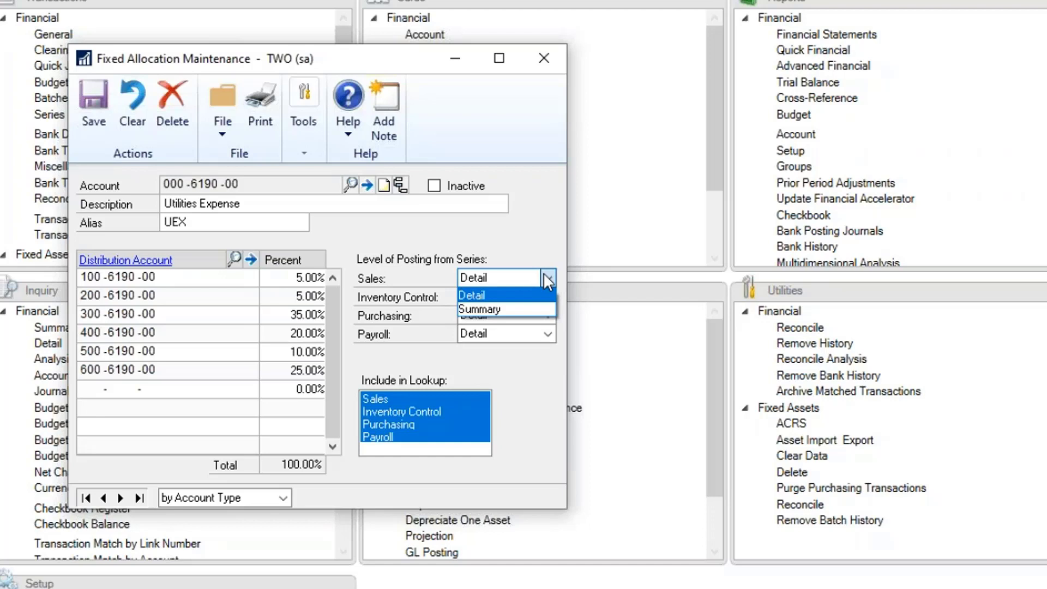
{"action": "left_click", "coordinate": [511, 242]}
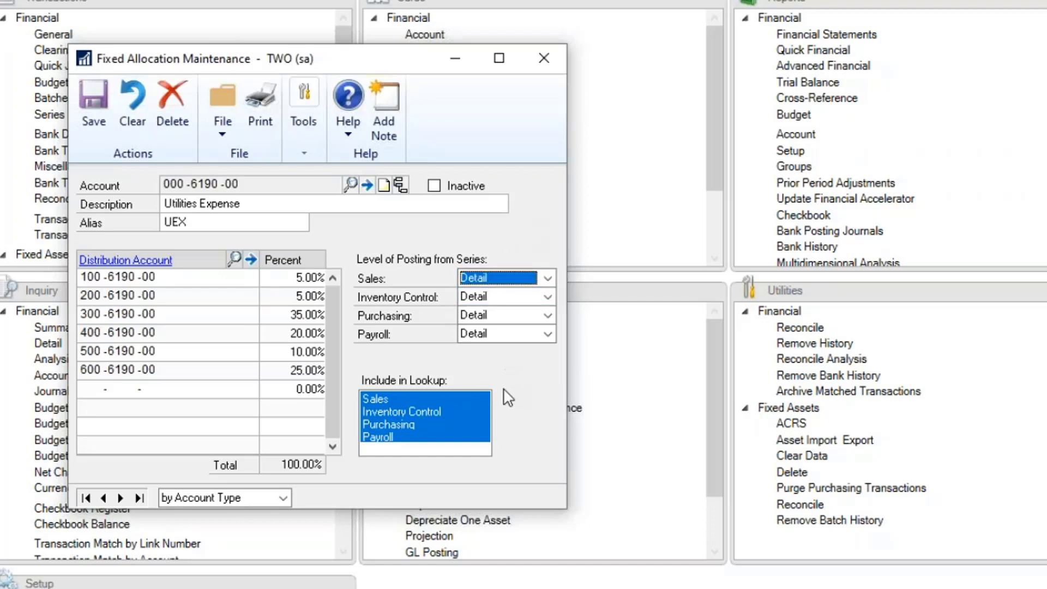
{"action": "left_click", "coordinate": [547, 279]}
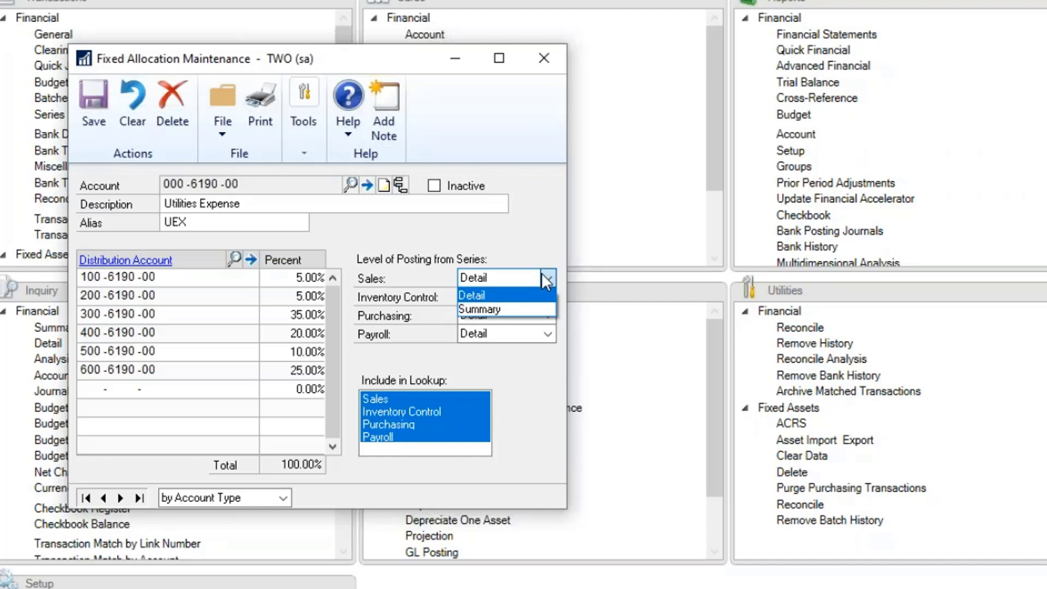
{"action": "left_click", "coordinate": [543, 277]}
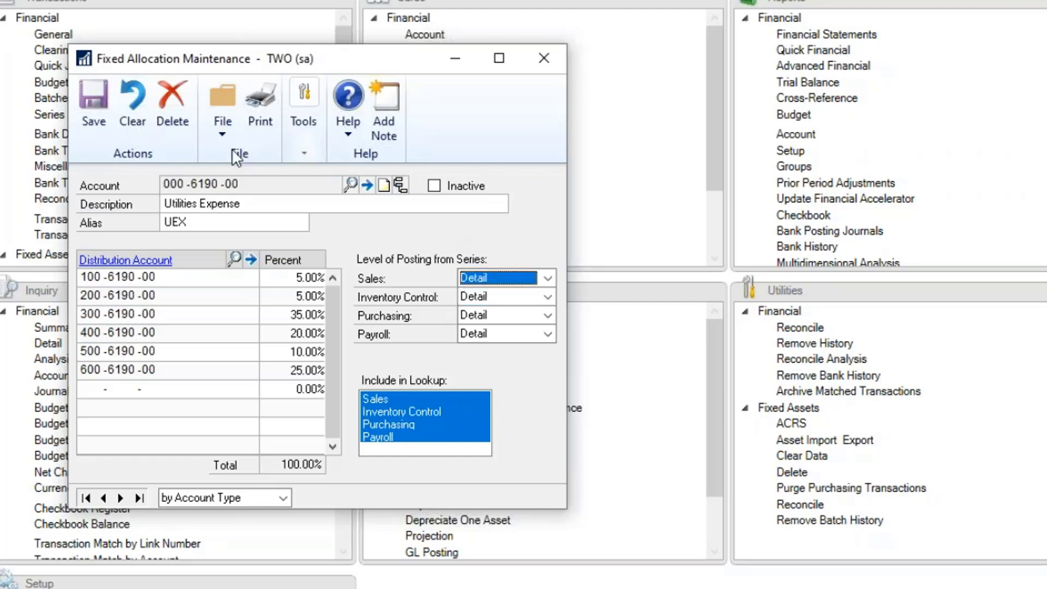
{"action": "left_click", "coordinate": [551, 59]}
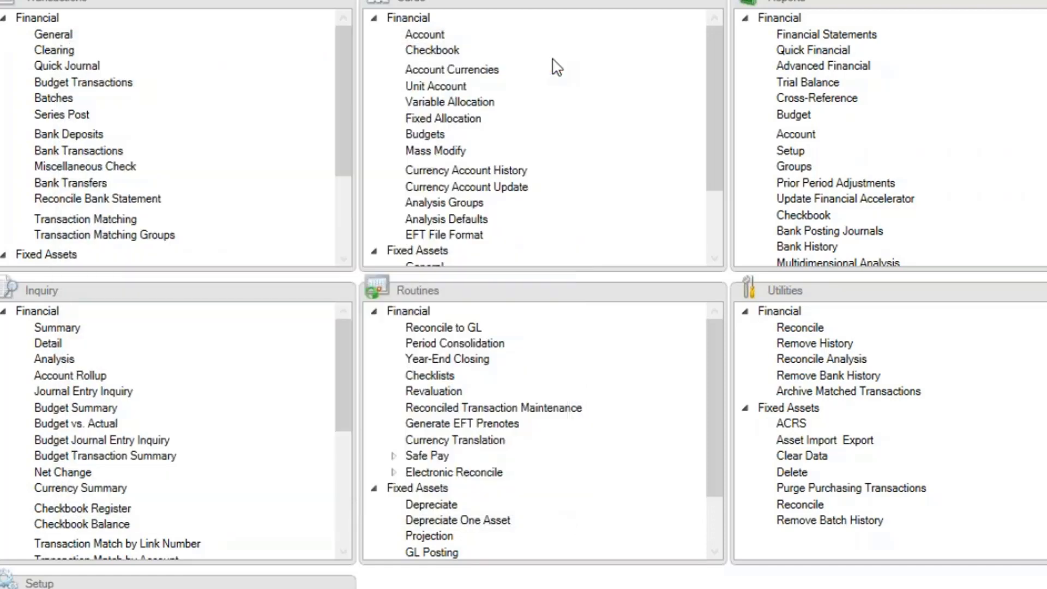
- Open Variable Allocation maintenance and bring up the first record to review its description and alias
{"action": "left_click", "coordinate": [479, 103]}
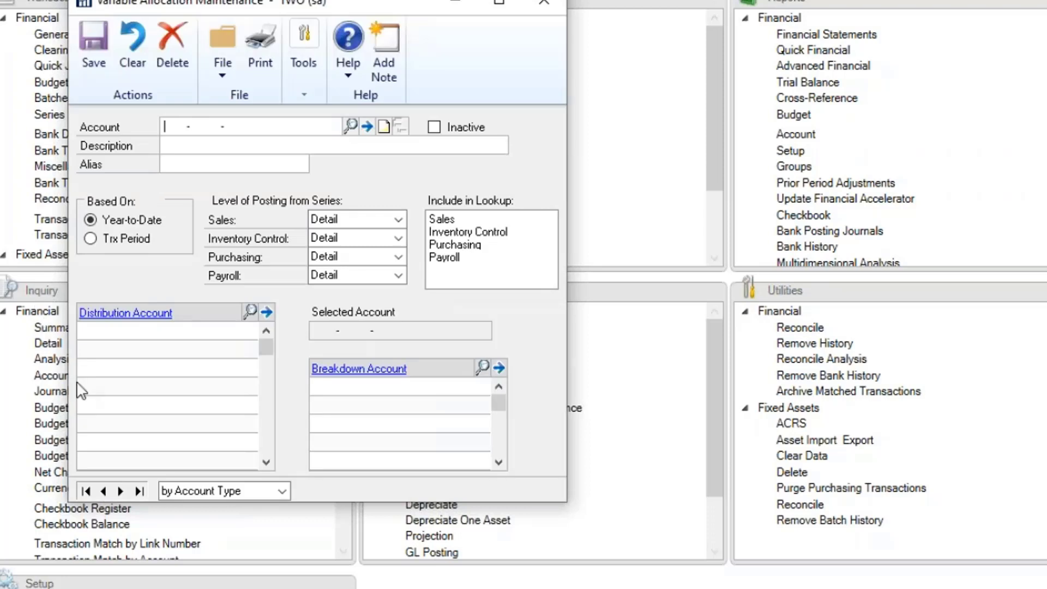
{"action": "left_click", "coordinate": [120, 491]}
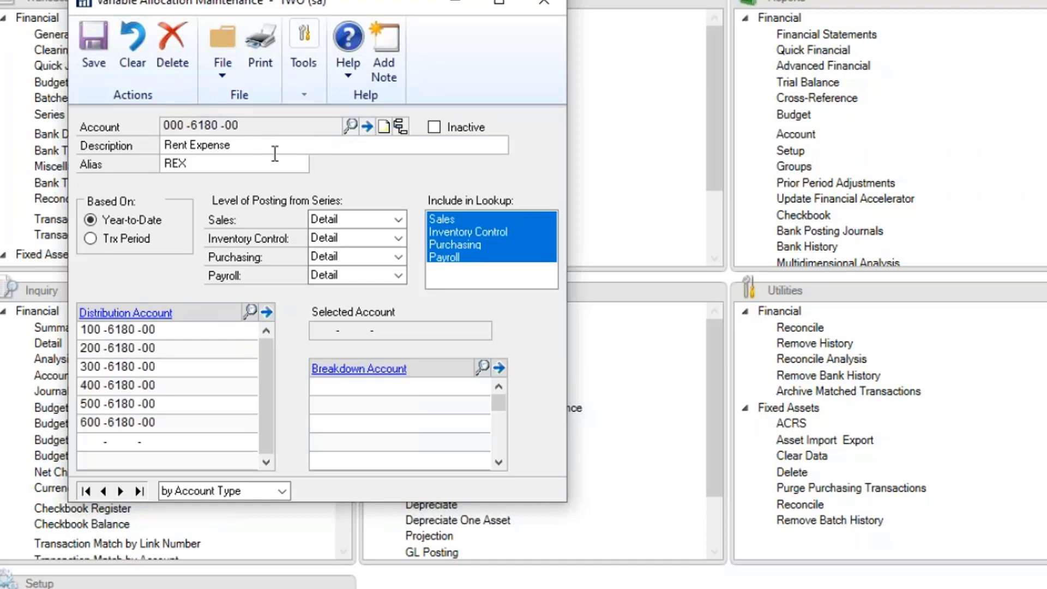
{"action": "left_click", "coordinate": [258, 145]}
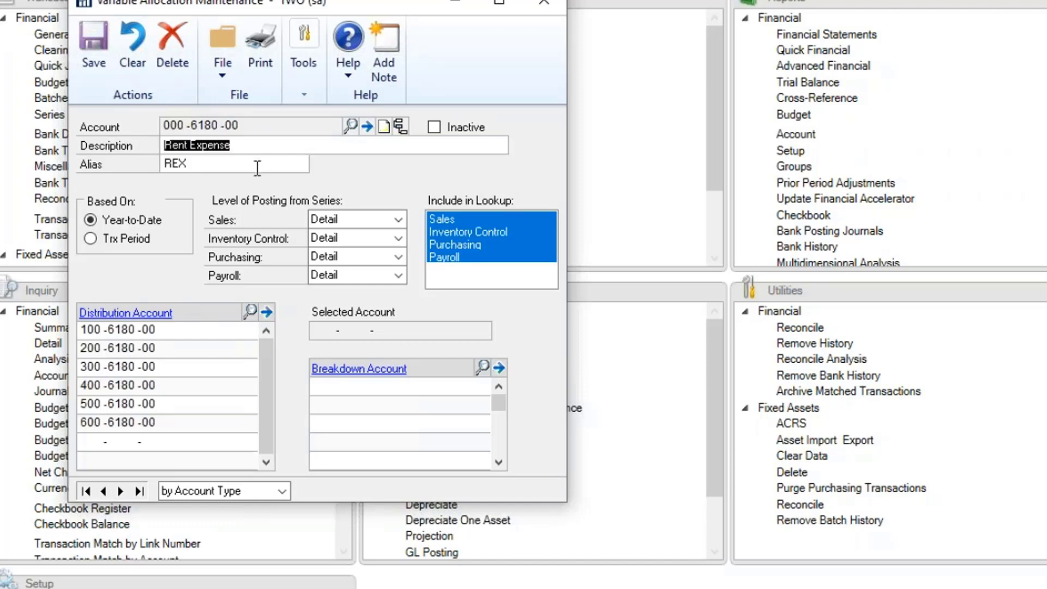
{"action": "left_click", "coordinate": [258, 168]}
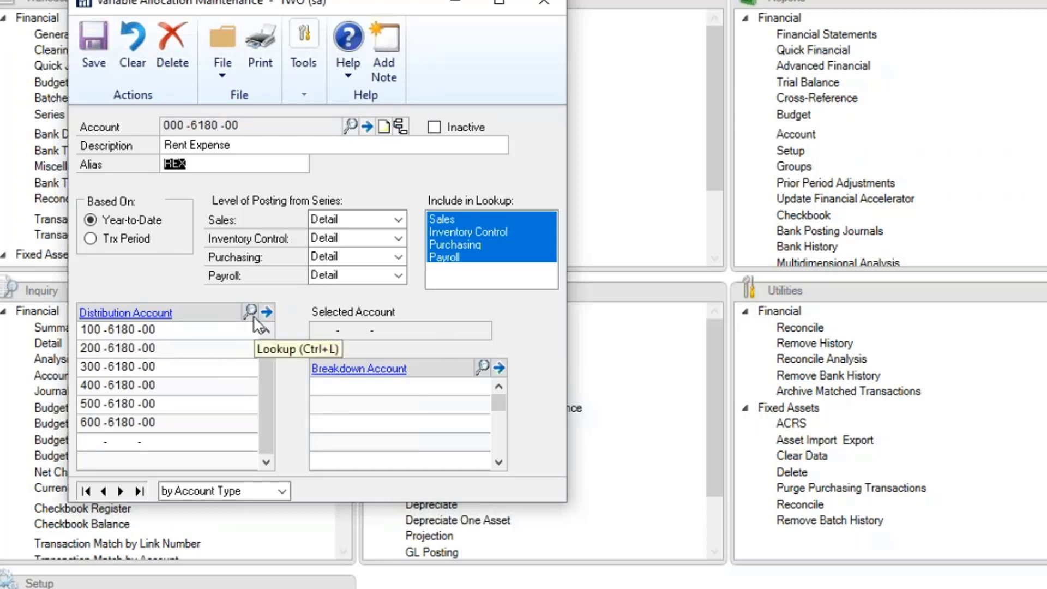
- Examine the breakdown account behind the first Rent Expense distribution account and look it up in the accounts list, closing both windows
{"action": "double_click", "coordinate": [119, 330]}
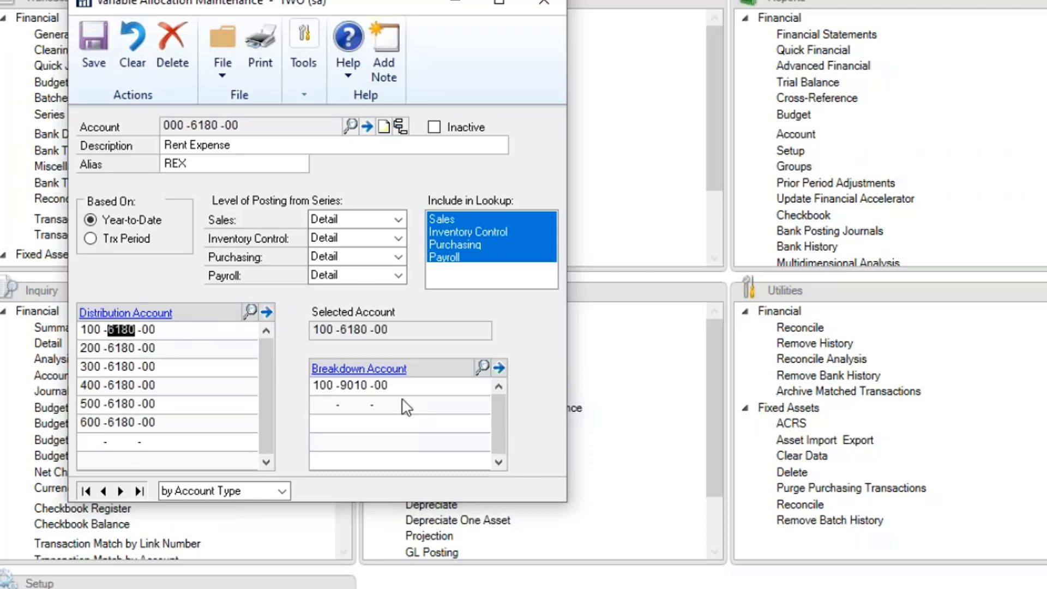
{"action": "double_click", "coordinate": [361, 385]}
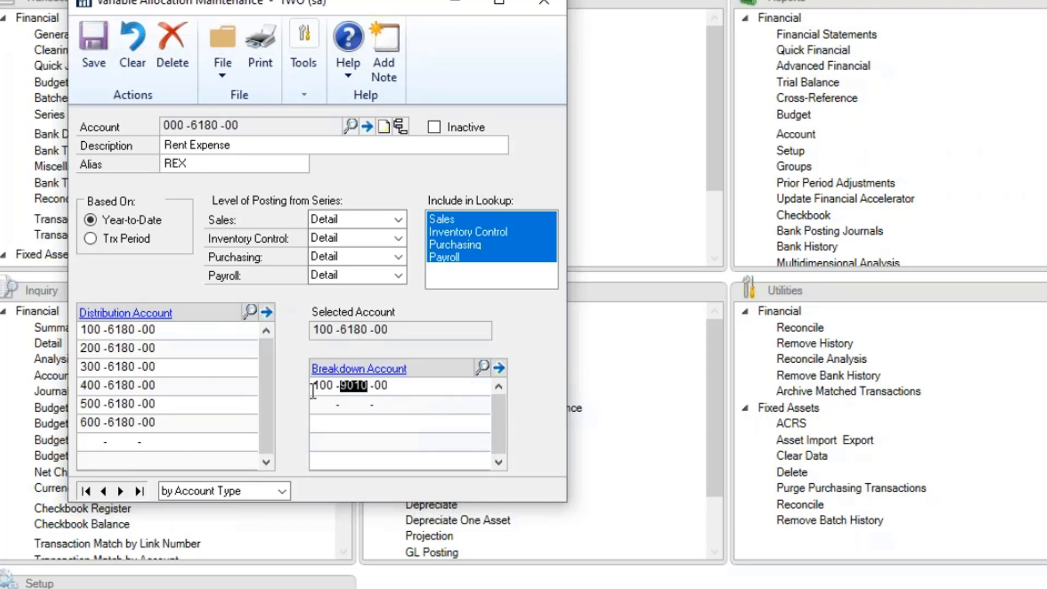
{"action": "left_click", "coordinate": [483, 368]}
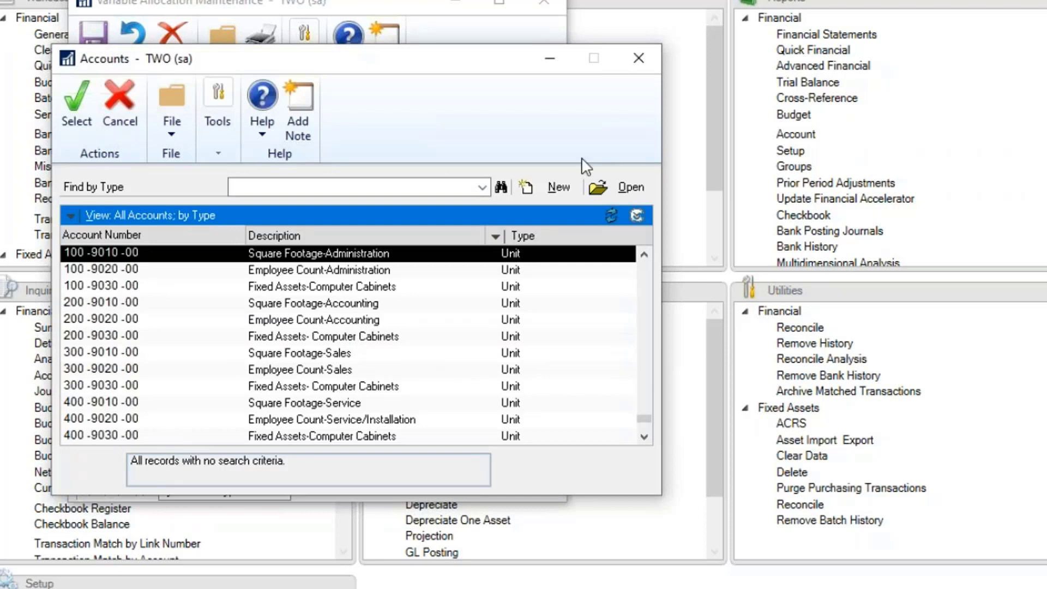
{"action": "left_click", "coordinate": [647, 54]}
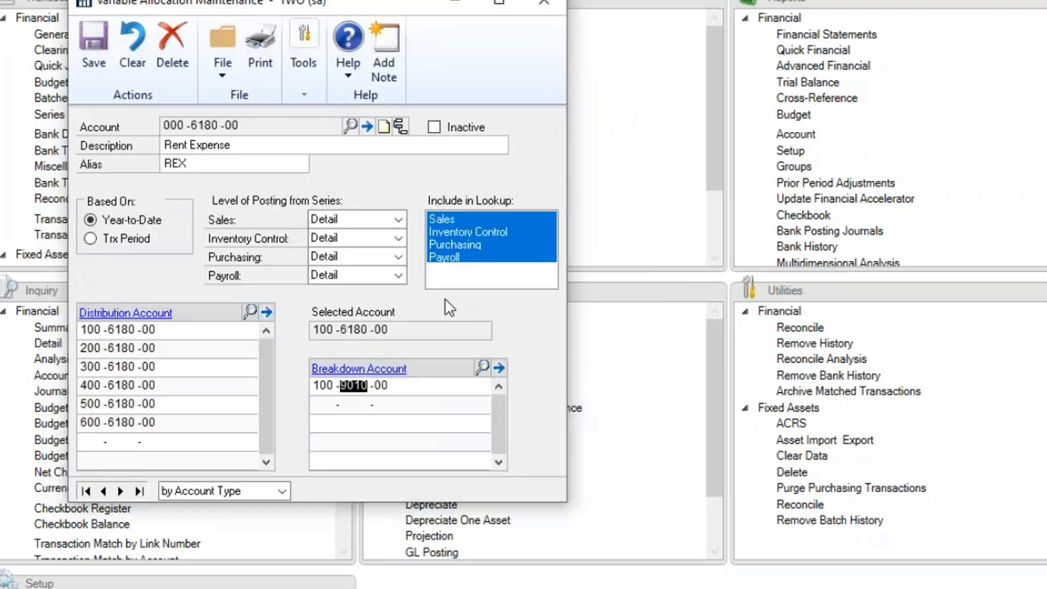
{"action": "left_click", "coordinate": [554, 4]}
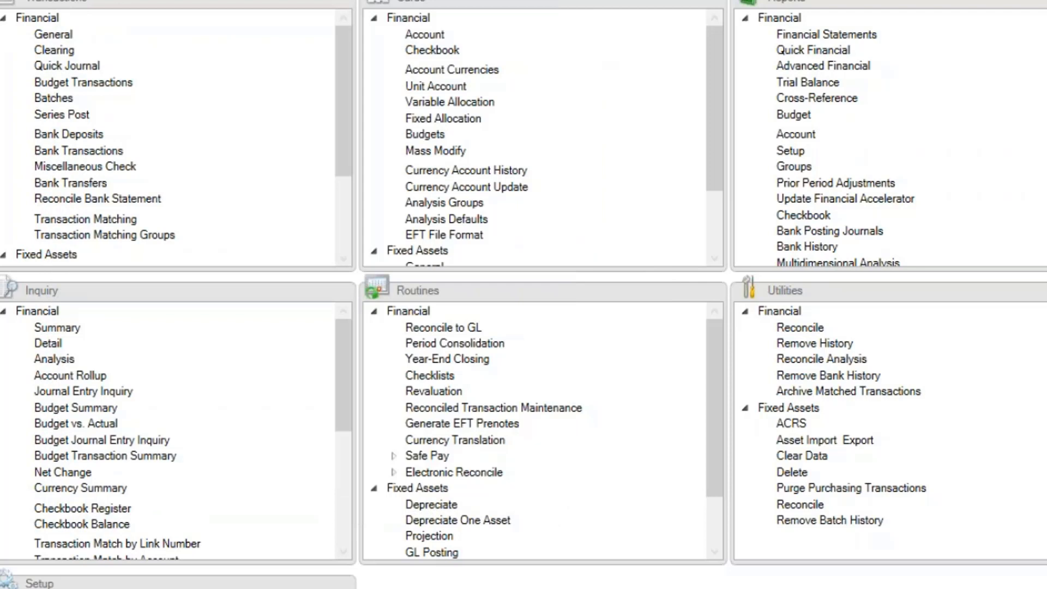
- Open Unit Account maintenance and load the Square Footage-Administration unit account
{"action": "left_click", "coordinate": [443, 88]}
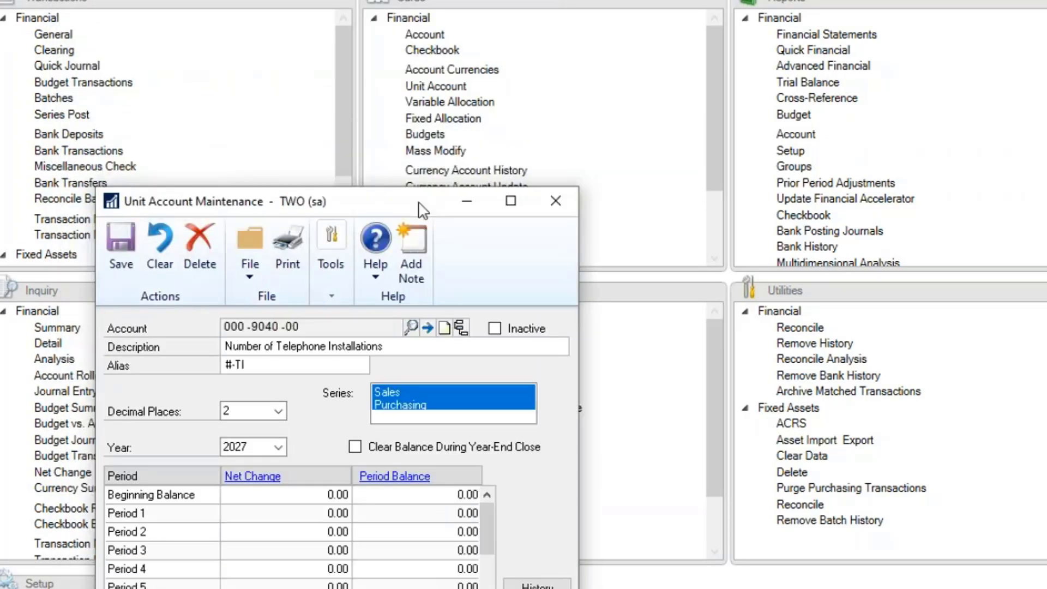
{"action": "left_click_drag", "start_coordinate": [421, 210], "coordinate": [336, 97]}
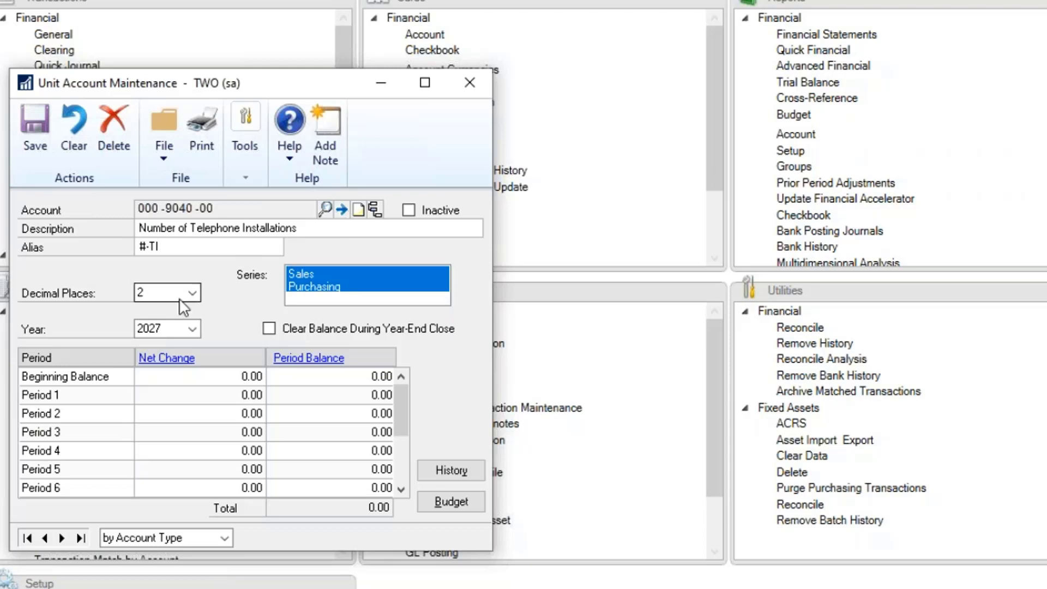
{"action": "left_click", "coordinate": [326, 209]}
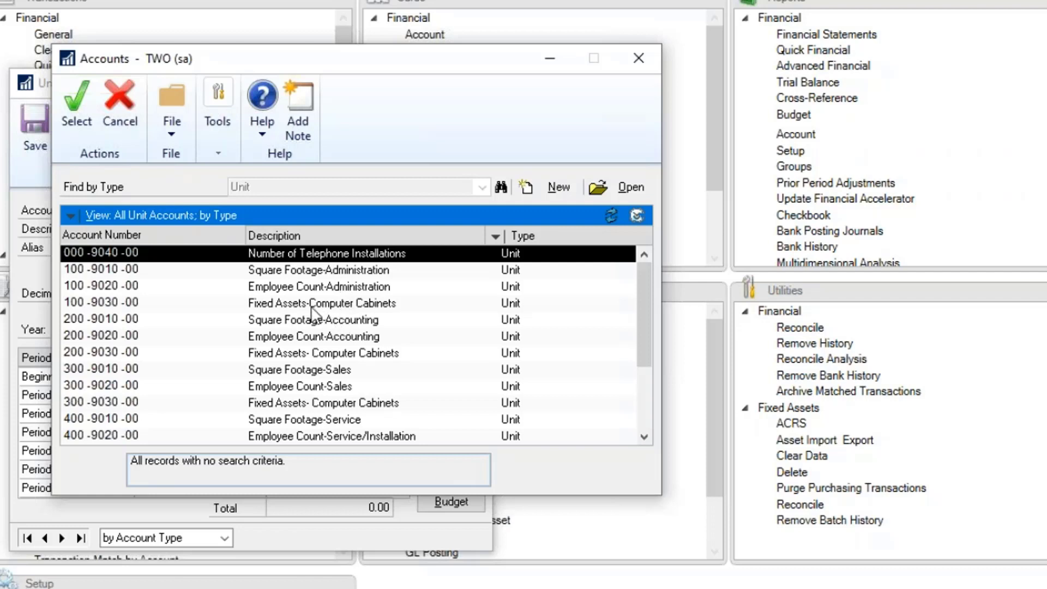
{"action": "double_click", "coordinate": [315, 272]}
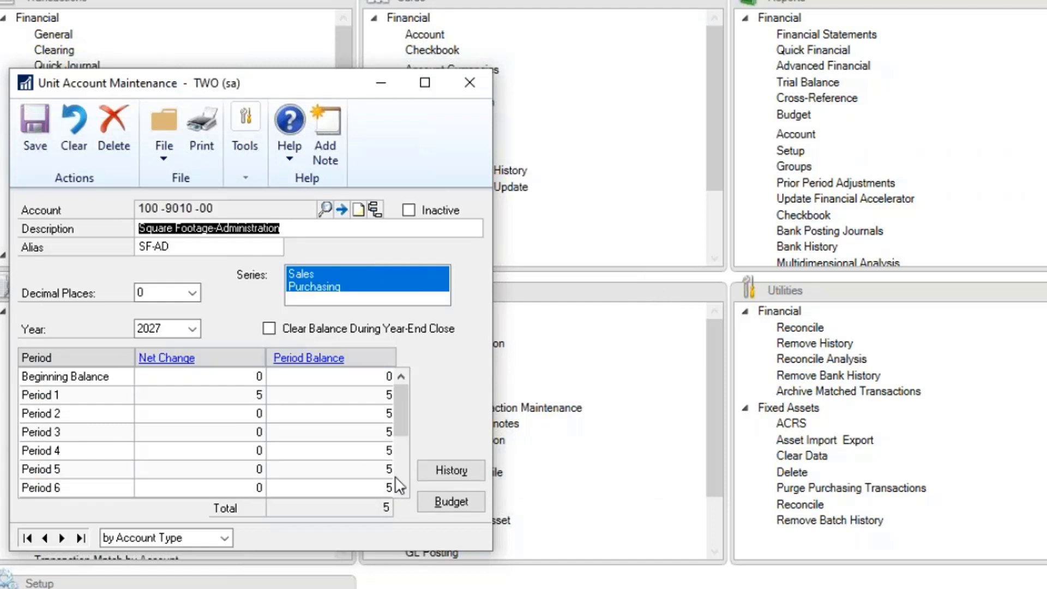
- Review the unit account's description and its net change and balances across the periods
{"action": "left_click", "coordinate": [300, 228]}
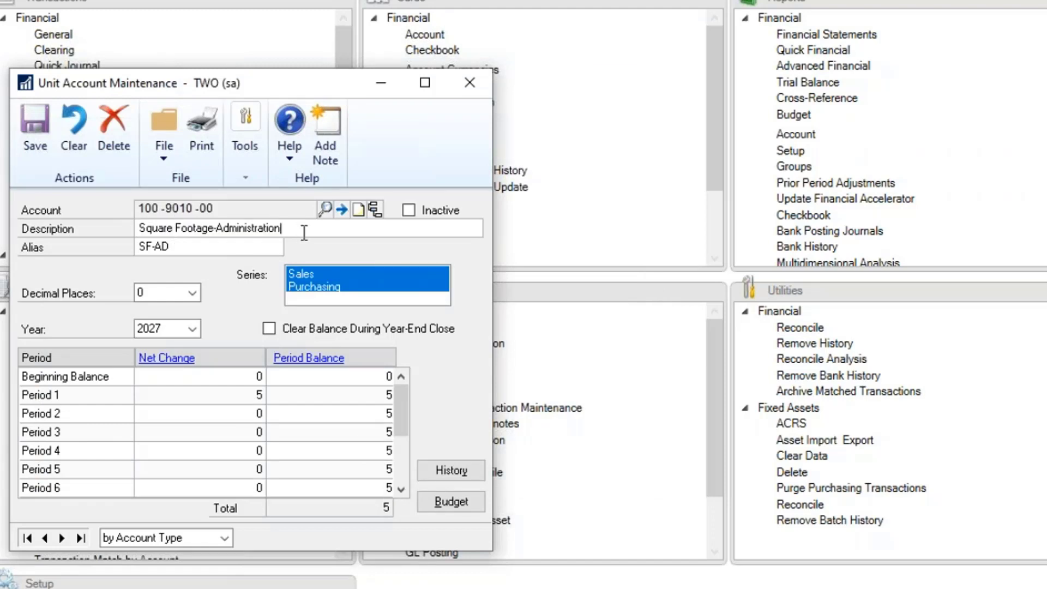
{"action": "left_click", "coordinate": [254, 395]}
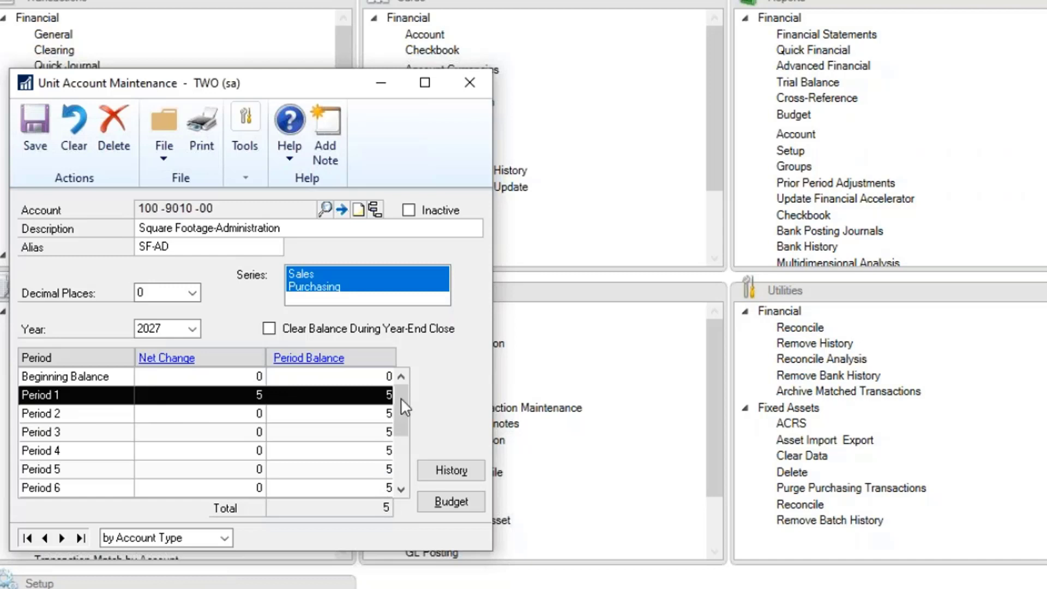
{"action": "left_click", "coordinate": [404, 451]}
{"action": "left_click_drag", "start_coordinate": [400, 466], "coordinate": [398, 398]}
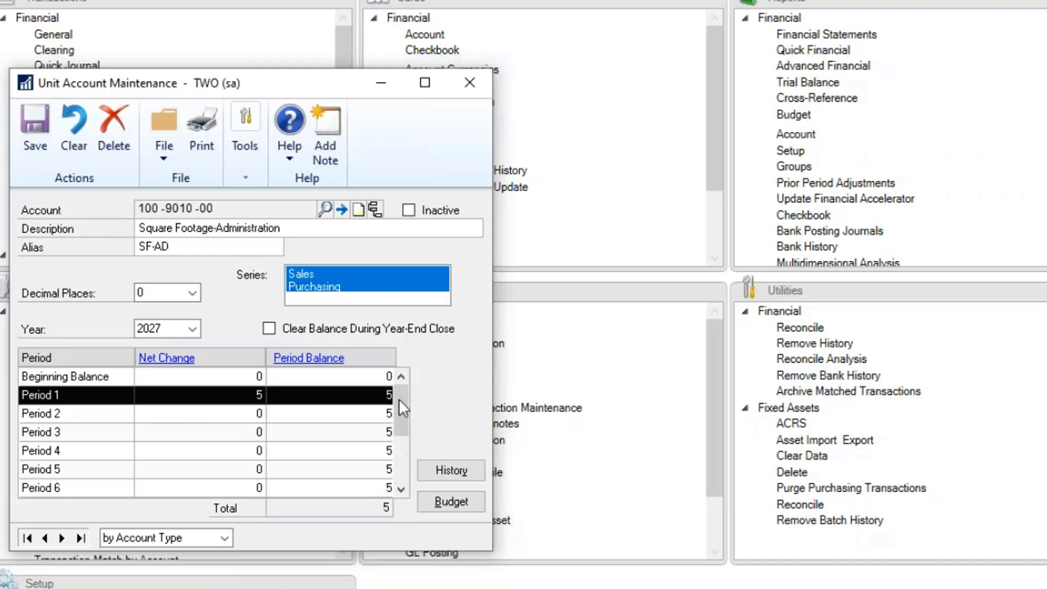
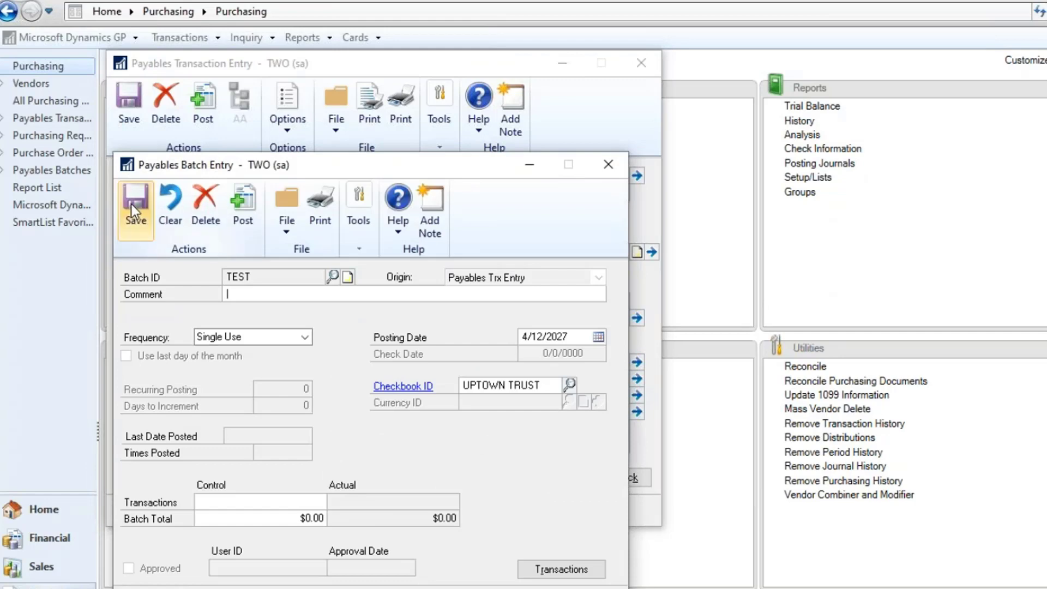
- Save the payables batch TEST and choose vendor ALLENSON0001 for the invoice
{"action": "left_click", "coordinate": [134, 203]}
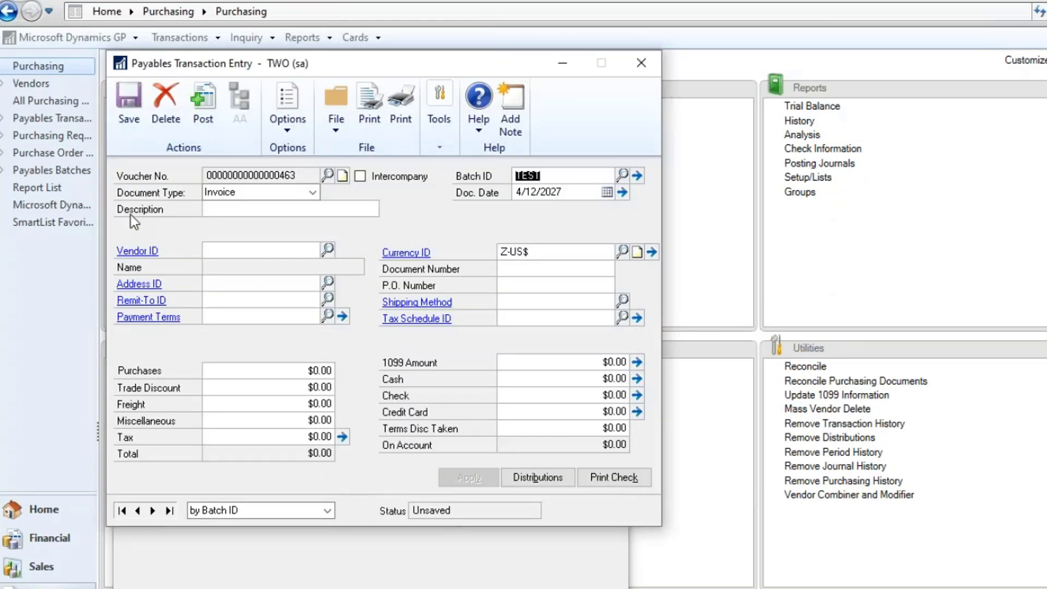
{"action": "left_click", "coordinate": [328, 250]}
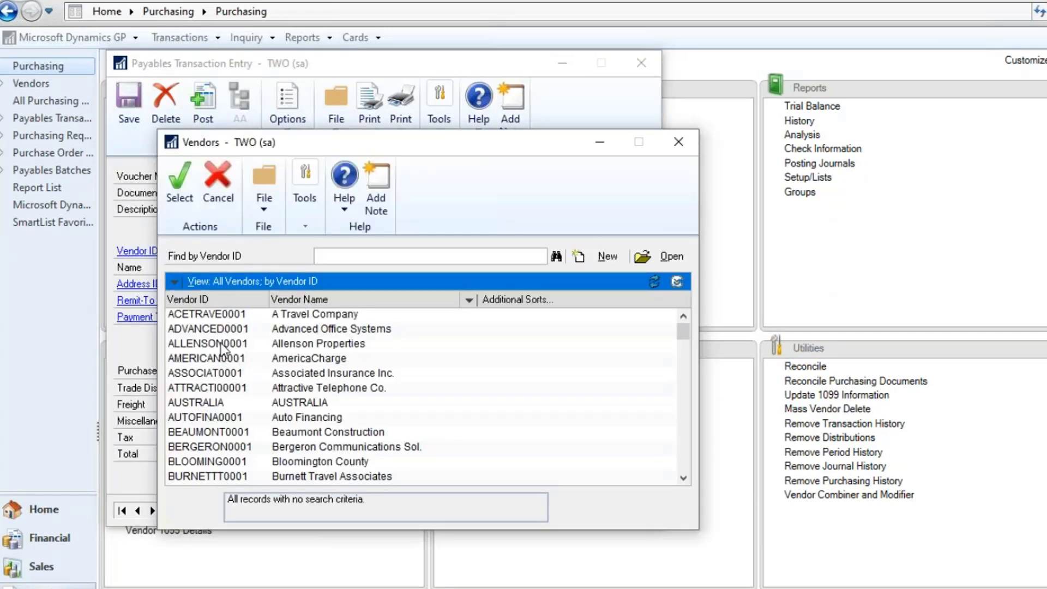
{"action": "double_click", "coordinate": [221, 342]}
- Enter WEBINAR04212017 as the invoice's document number and 5000 as the purchases amount
{"action": "left_click", "coordinate": [530, 268]}
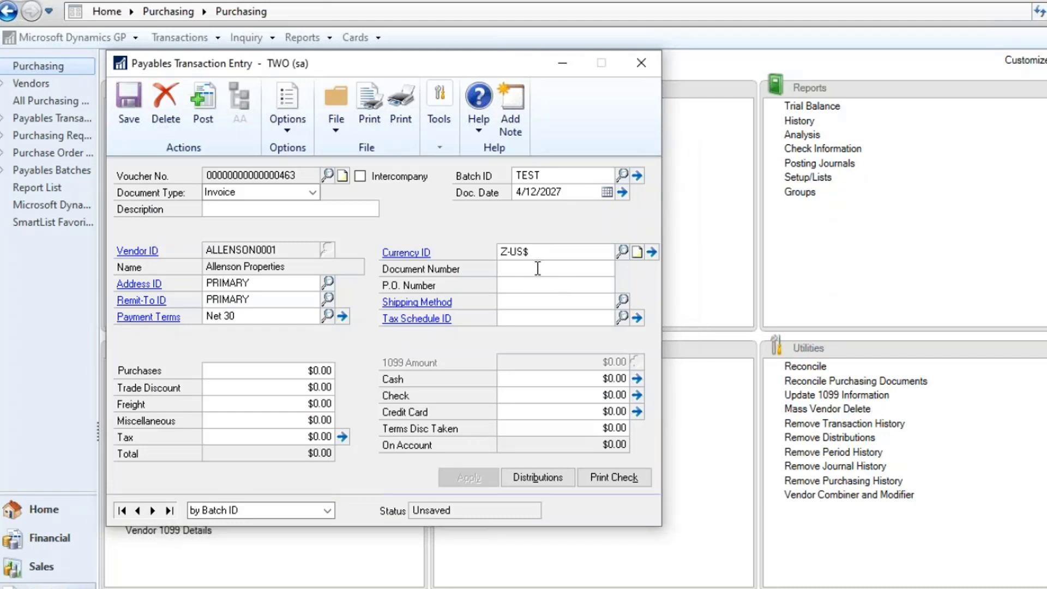
{"action": "type", "text": "WEBINAR04212"}
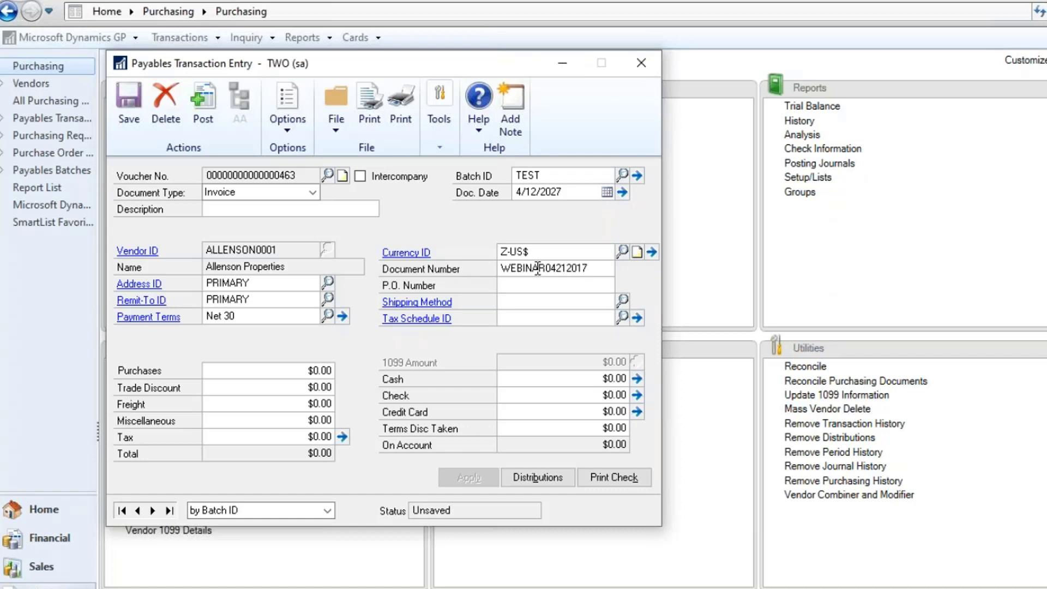
{"action": "type", "text": "017"}
{"action": "key", "text": "Tab"}
{"action": "left_click", "coordinate": [291, 369]}
{"action": "type", "text": "5000"}
{"action": "key", "text": "Tab"}
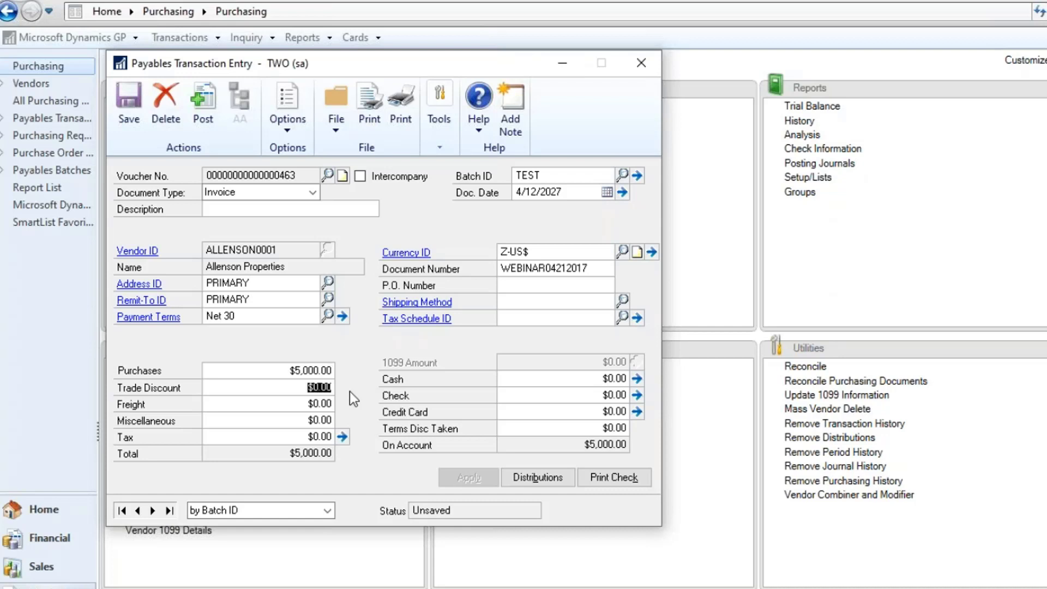
- Open the invoice's distributions and review the account and debit amount of the PURCH line
{"action": "left_click", "coordinate": [542, 479]}
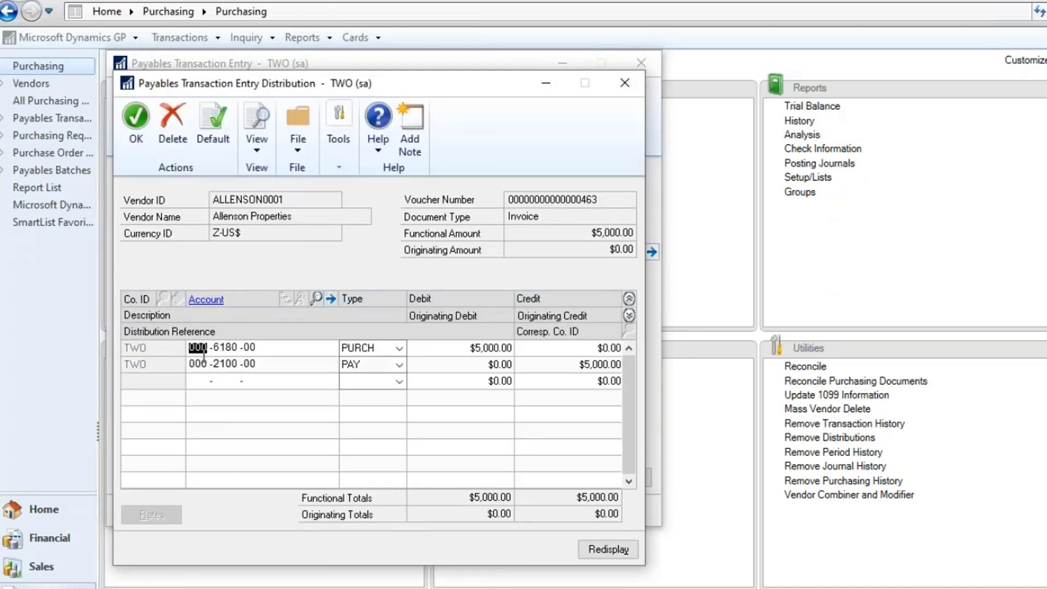
{"action": "double_click", "coordinate": [232, 347]}
{"action": "left_click", "coordinate": [447, 349]}
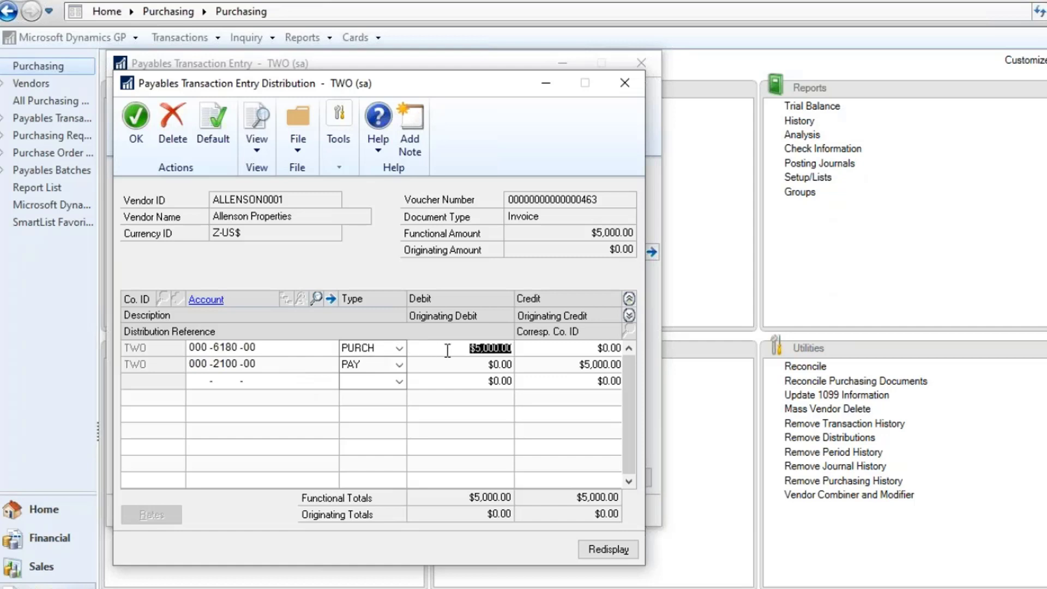
- Check the PURCH line's account, accept the distributions, and save the invoice to batch TEST
{"action": "double_click", "coordinate": [228, 348]}
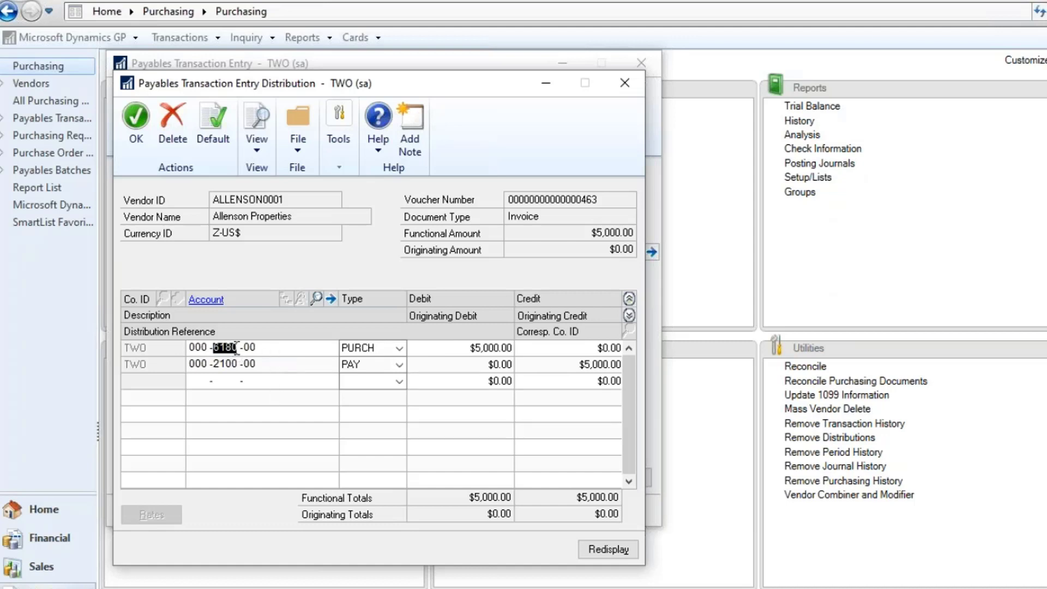
{"action": "left_click", "coordinate": [136, 123]}
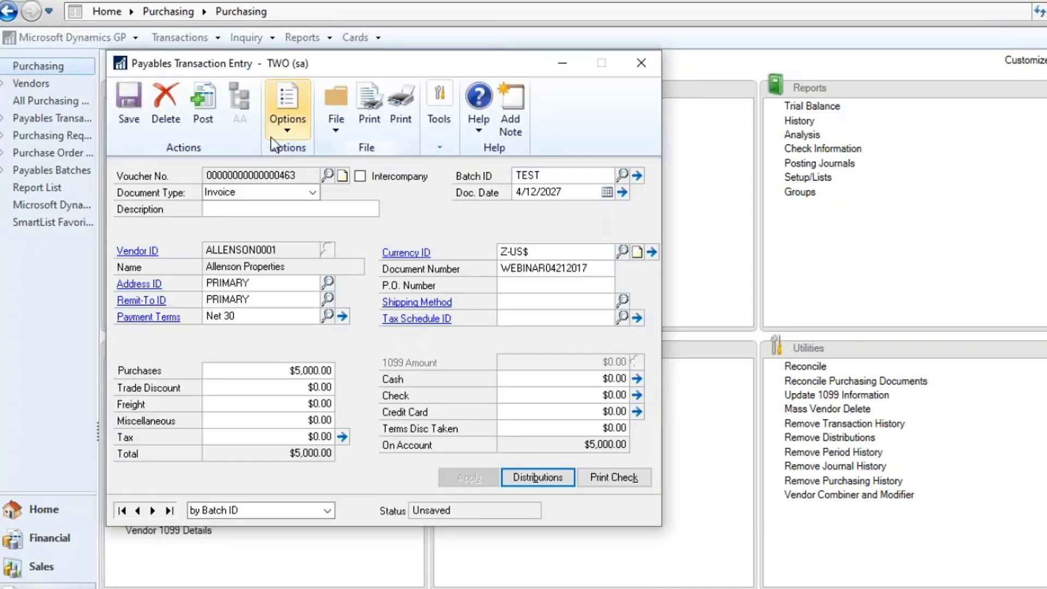
{"action": "left_click", "coordinate": [124, 115]}
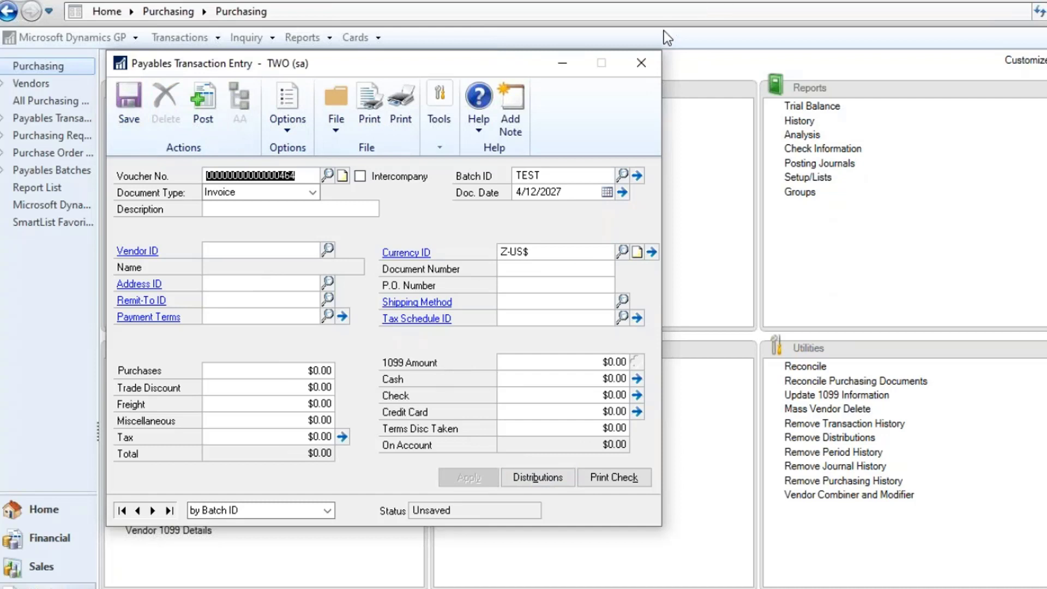
- Open the payables batch TEST and print its Transaction Edit List to the screen with the Standard report type
{"action": "left_click", "coordinate": [638, 175]}
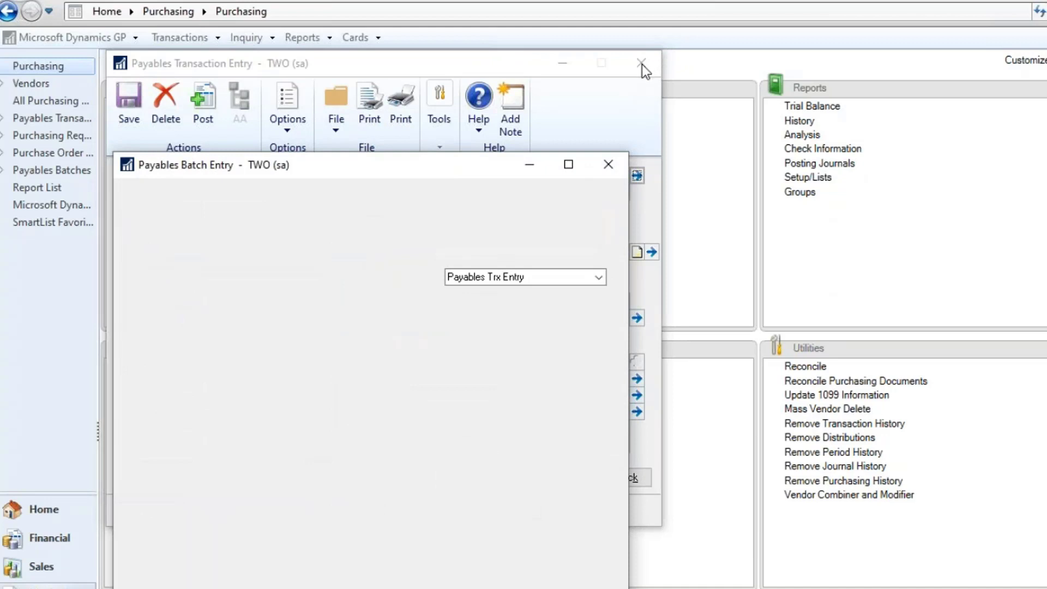
{"action": "left_click", "coordinate": [641, 63]}
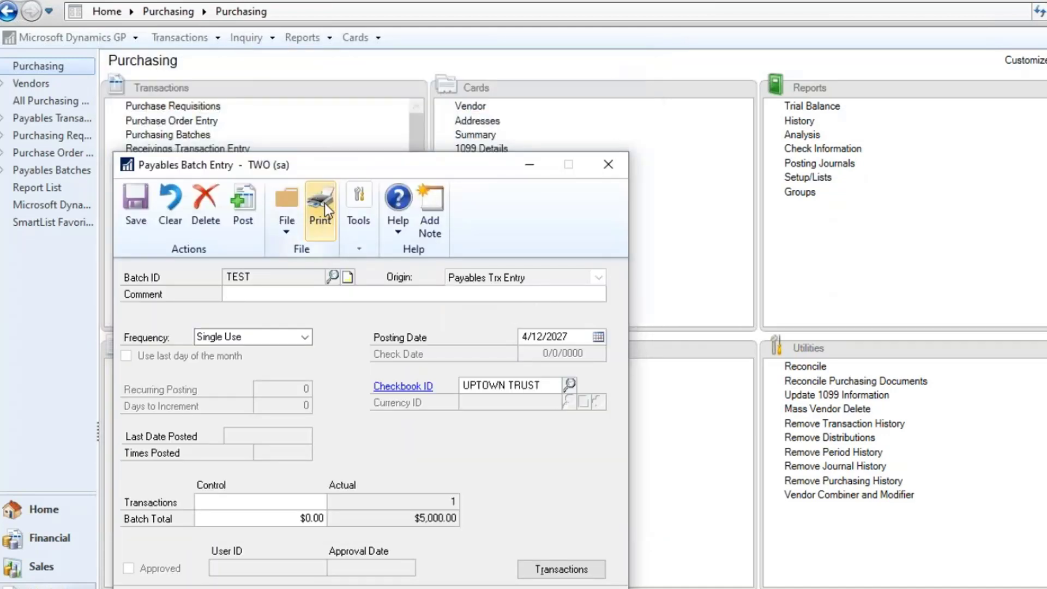
{"action": "left_click", "coordinate": [325, 203]}
{"action": "left_click", "coordinate": [421, 410]}
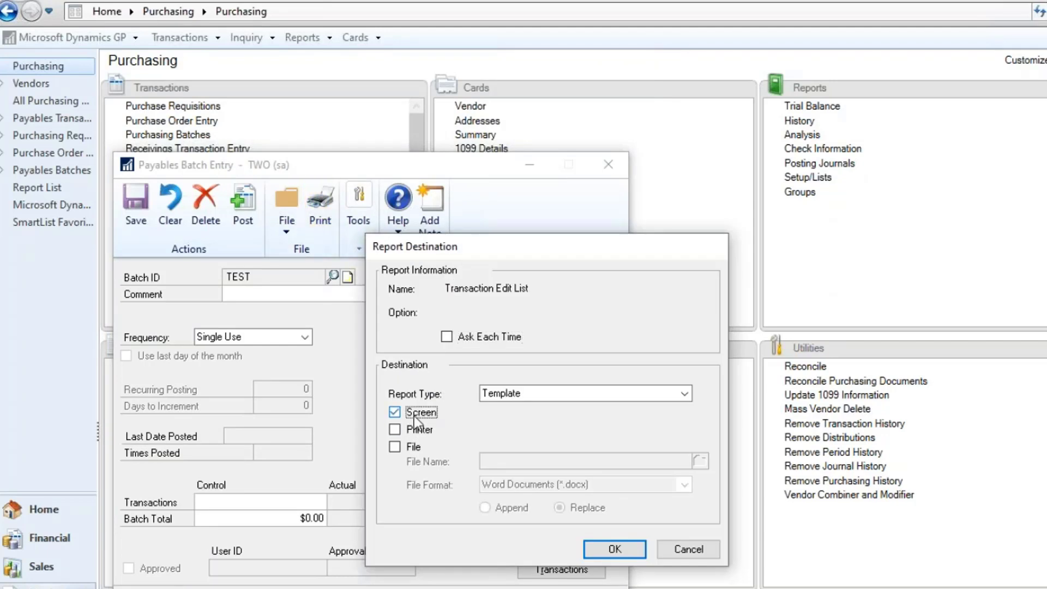
{"action": "left_click", "coordinate": [594, 392]}
{"action": "left_click", "coordinate": [576, 408]}
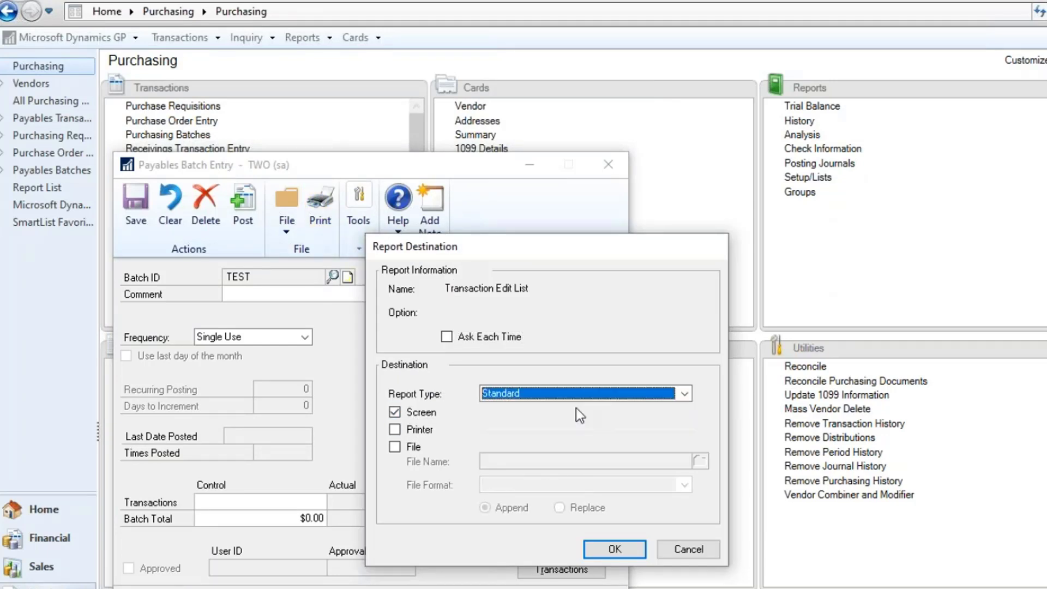
{"action": "left_click", "coordinate": [626, 546]}
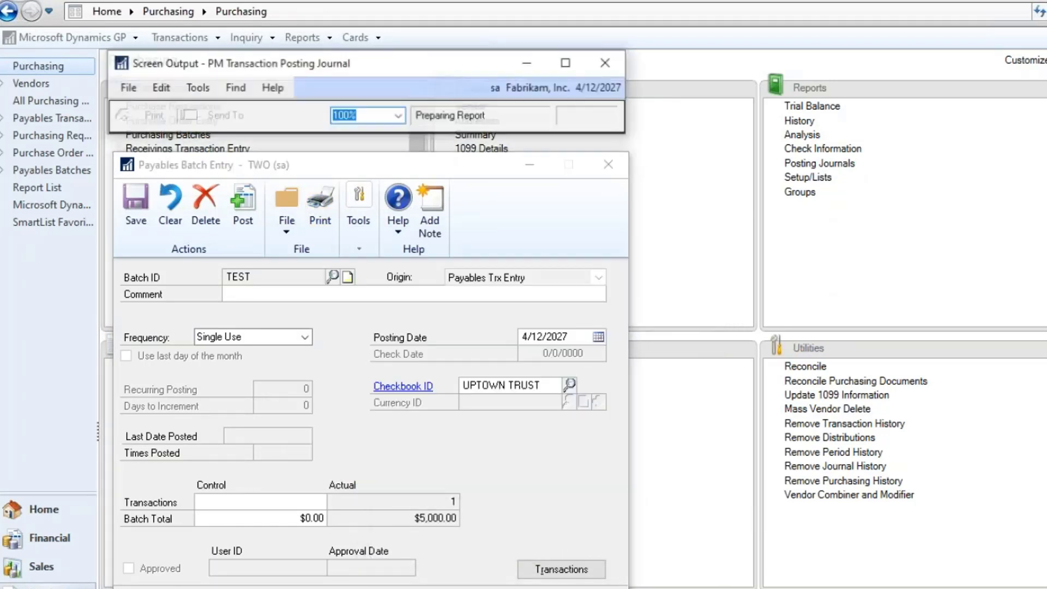
- Review the Rent Expense line in the edit list's general ledger distributions, then close the report
{"action": "scroll", "coordinate": [358, 478], "scroll_direction": "down", "scroll_amount": 3}
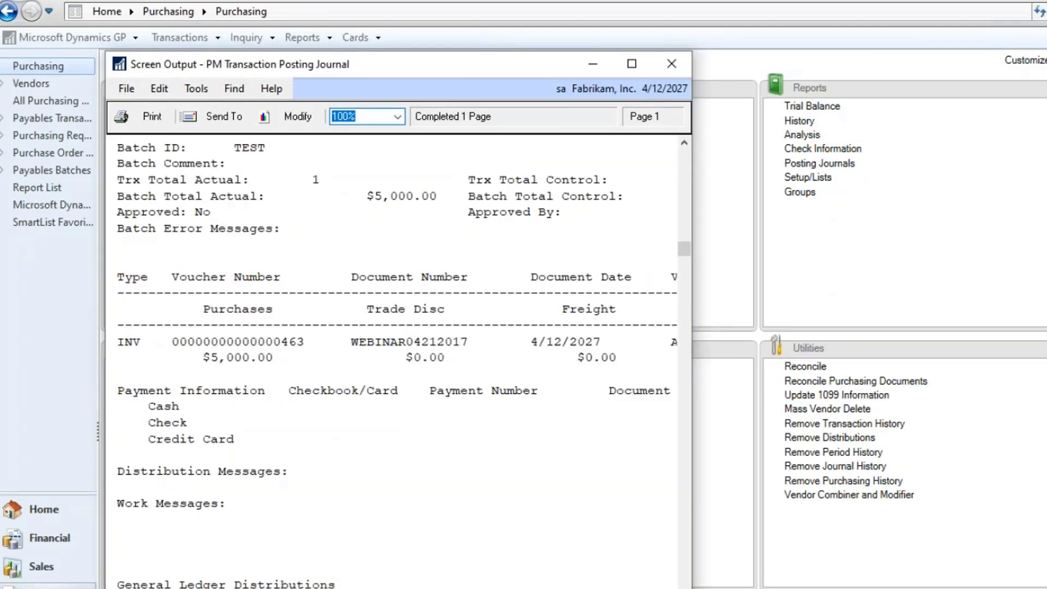
{"action": "left_click", "coordinate": [632, 63]}
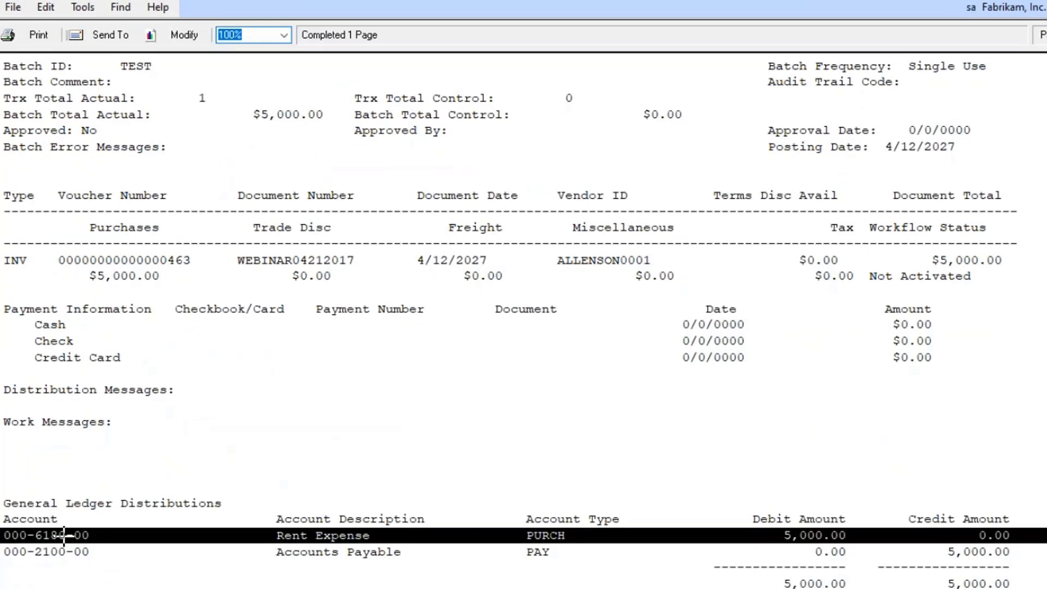
{"action": "scroll", "coordinate": [311, 288], "scroll_direction": "up", "scroll_amount": 3}
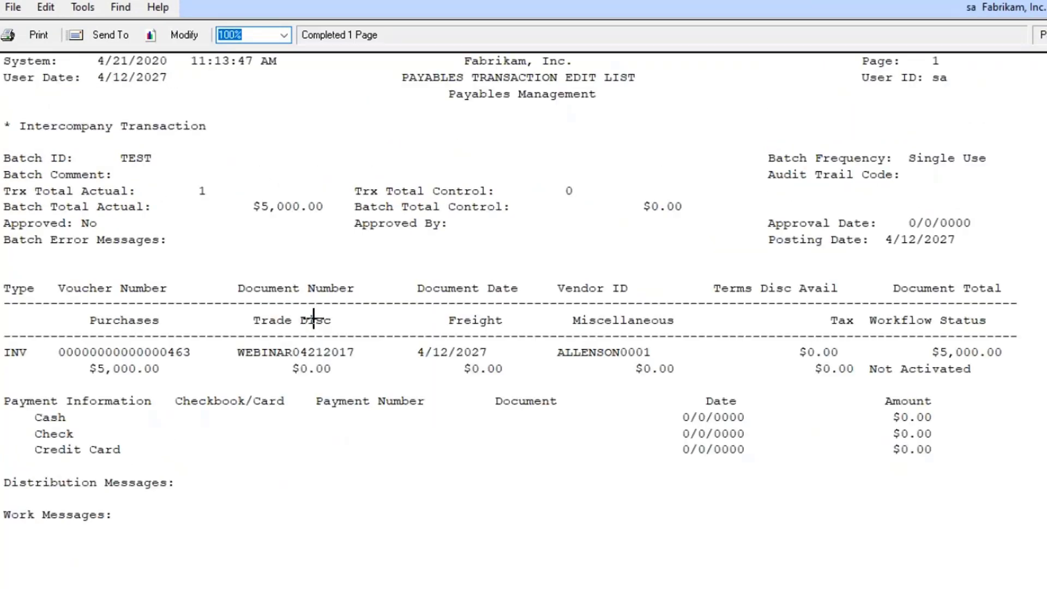
{"action": "left_click", "coordinate": [1042, 11]}
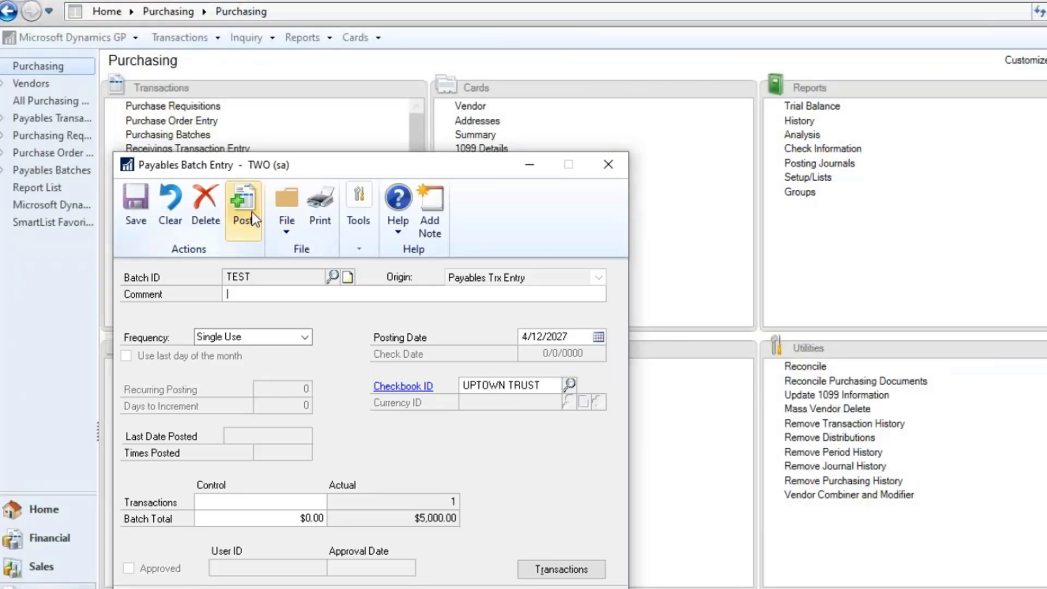
- Post batch TEST, sending the posting journal, distribution detail and distribution summary to the screen and accepting the check register's destination
{"action": "left_click", "coordinate": [254, 211]}
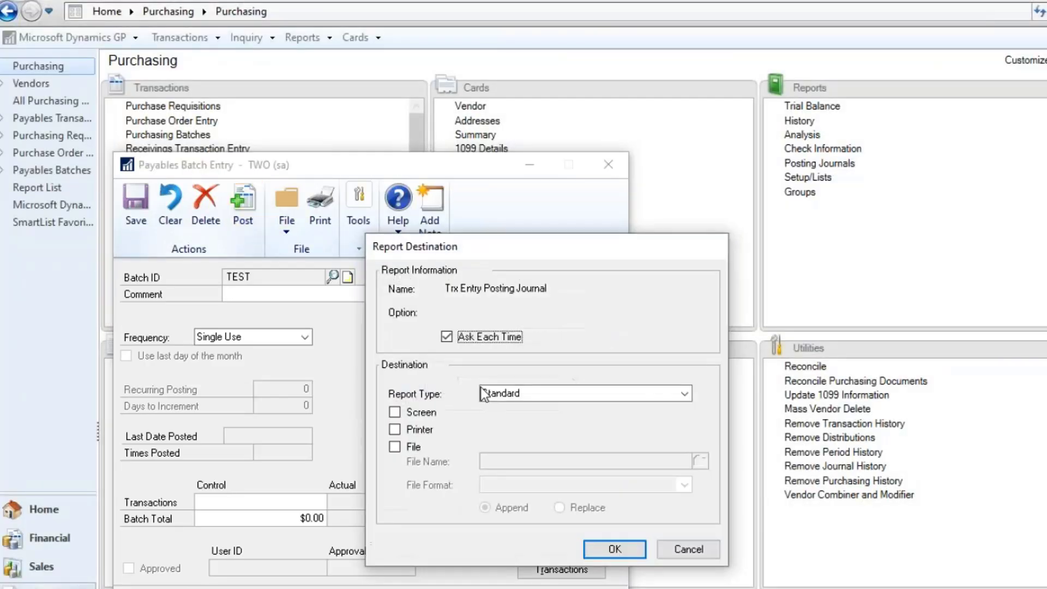
{"action": "left_click", "coordinate": [414, 414]}
{"action": "left_click", "coordinate": [619, 548]}
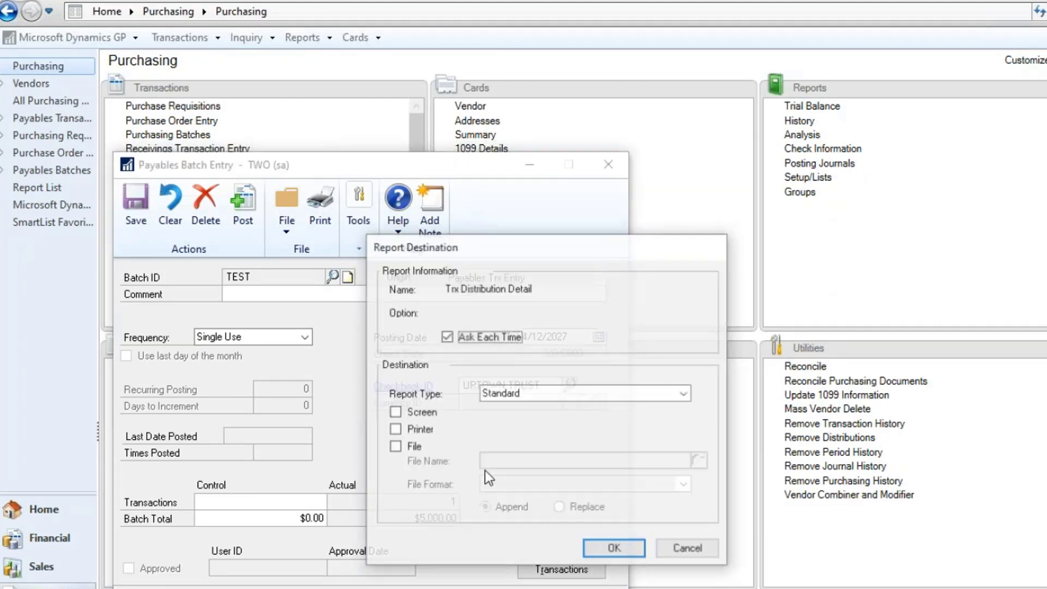
{"action": "left_click", "coordinate": [425, 413]}
{"action": "left_click", "coordinate": [591, 548]}
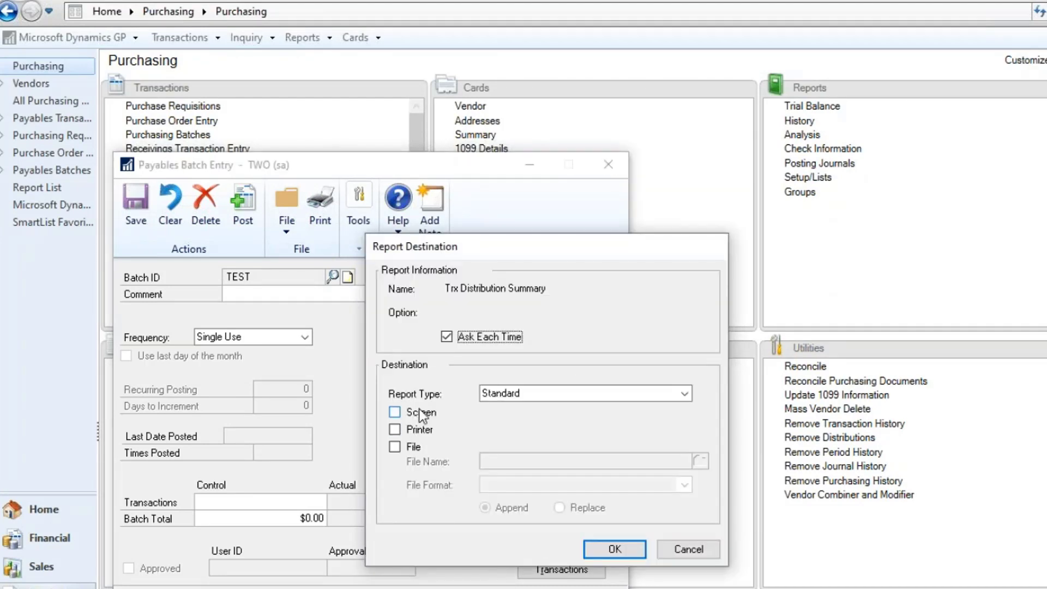
{"action": "left_click", "coordinate": [421, 410]}
{"action": "left_click", "coordinate": [588, 551]}
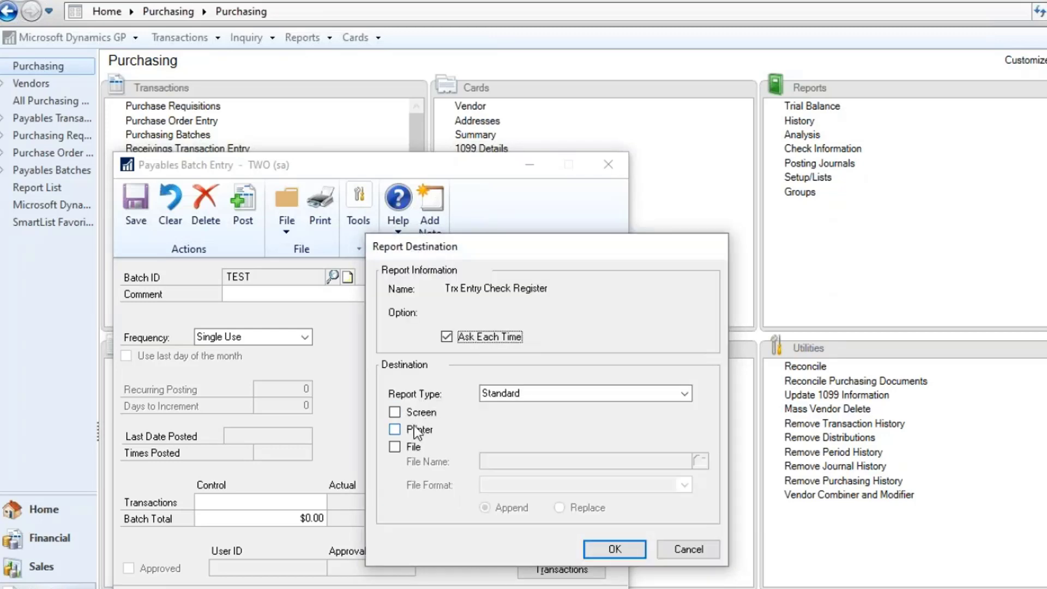
{"action": "left_click", "coordinate": [419, 430]}
{"action": "left_click", "coordinate": [615, 549]}
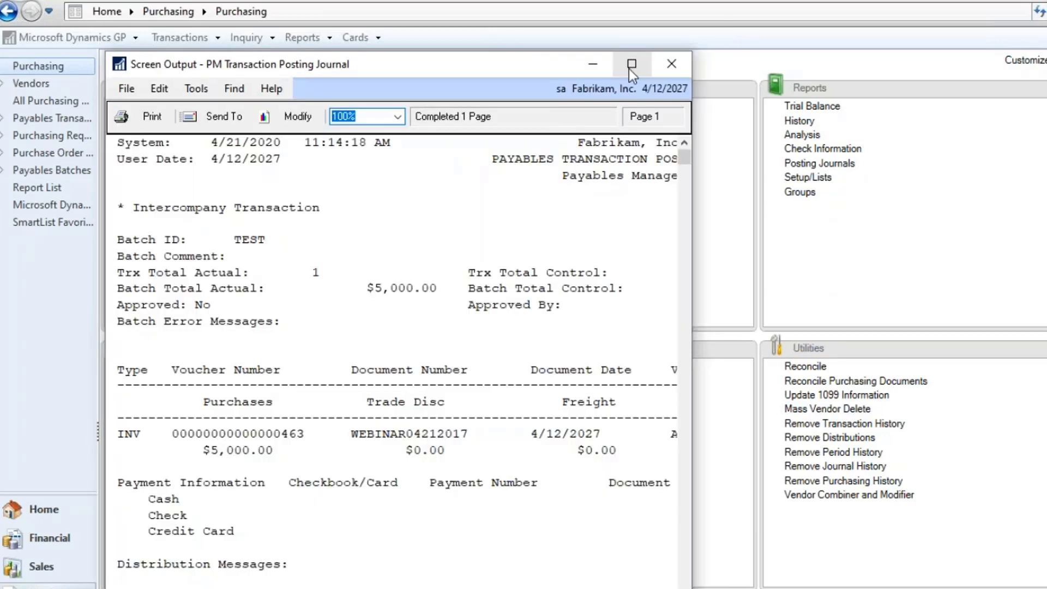
- Review the payables posting journal, the distribution breakdown register and the GL distribution summary, closing each report
{"action": "left_click", "coordinate": [643, 52]}
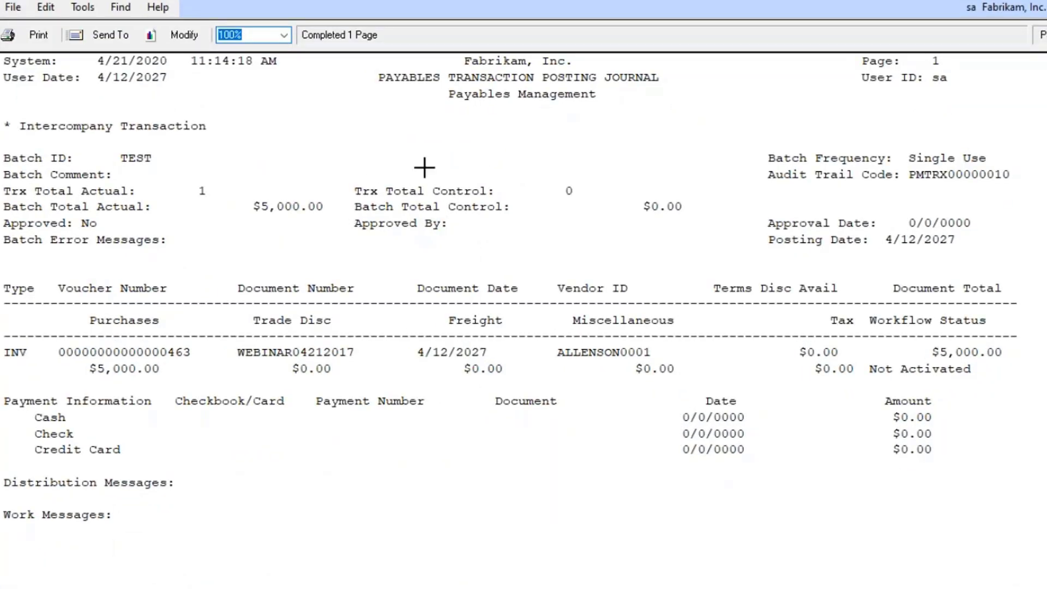
{"action": "key", "text": "ctrl+F4"}
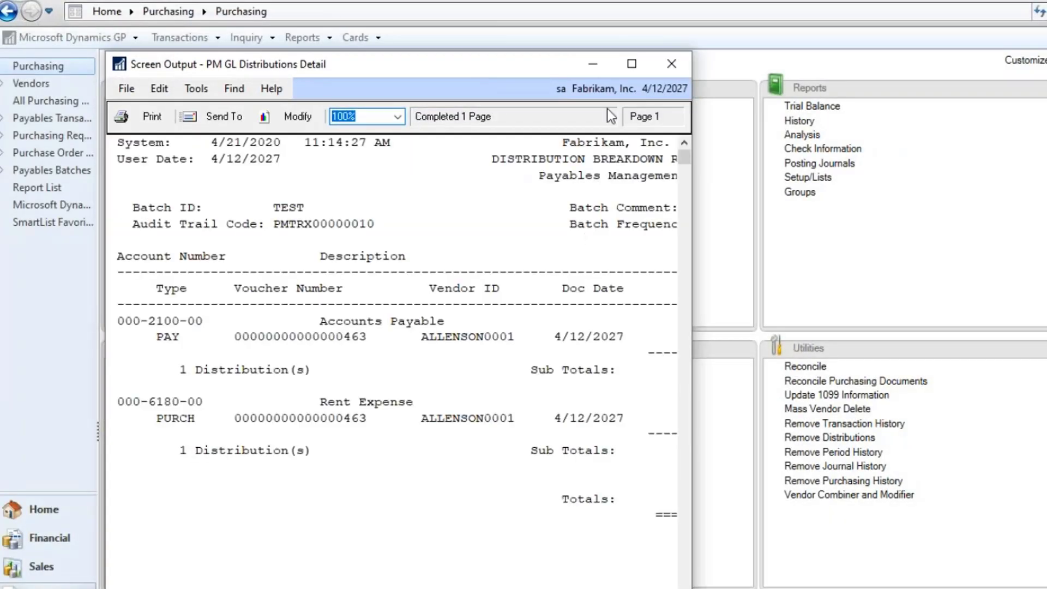
{"action": "left_click", "coordinate": [634, 73]}
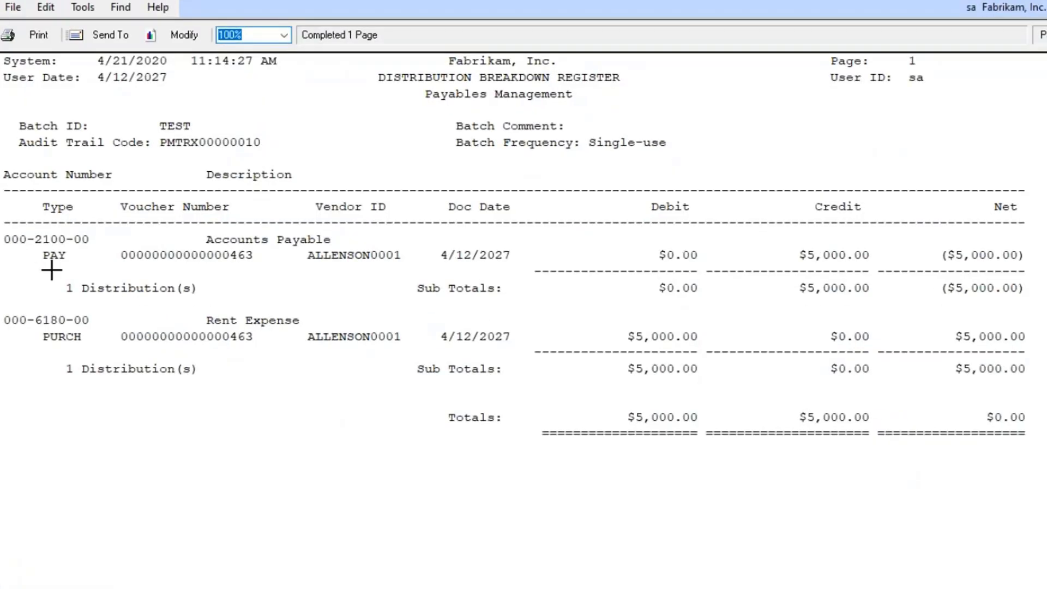
{"action": "left_click", "coordinate": [68, 319]}
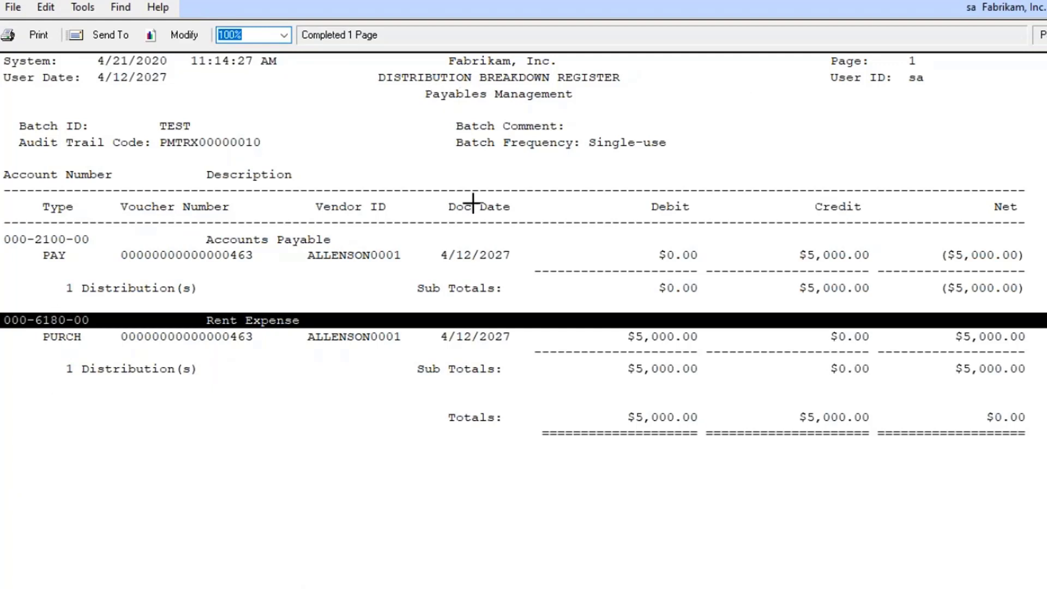
{"action": "key", "text": "ctrl+w"}
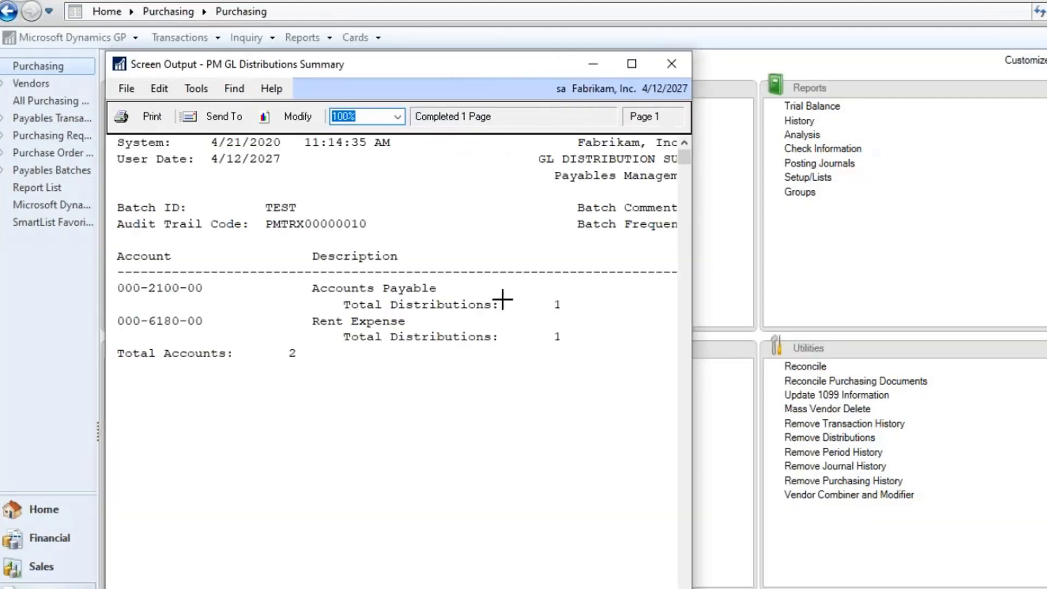
{"action": "left_click", "coordinate": [642, 64]}
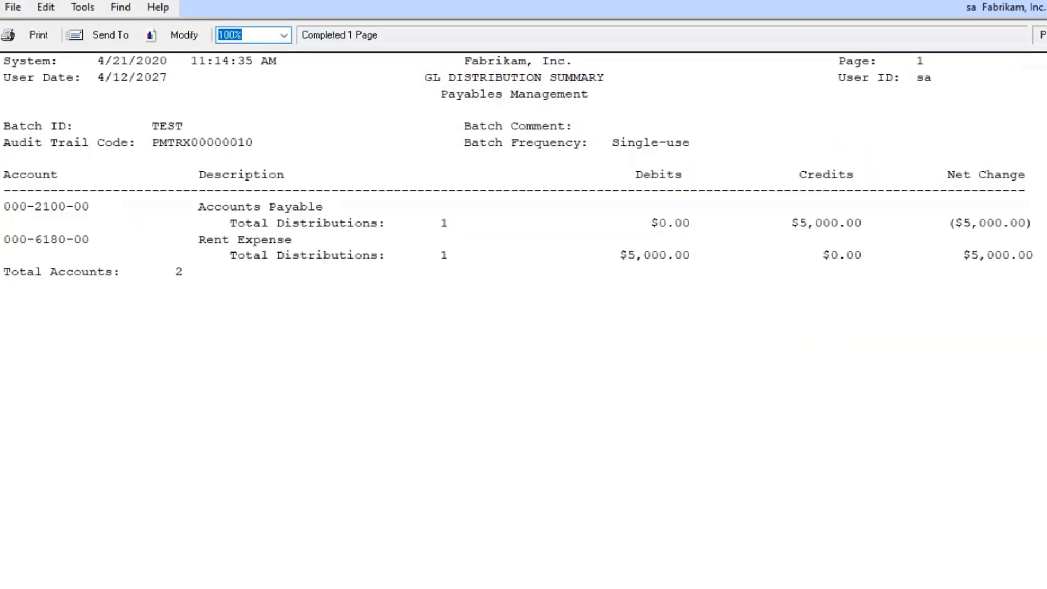
{"action": "key", "text": "ctrl+w"}
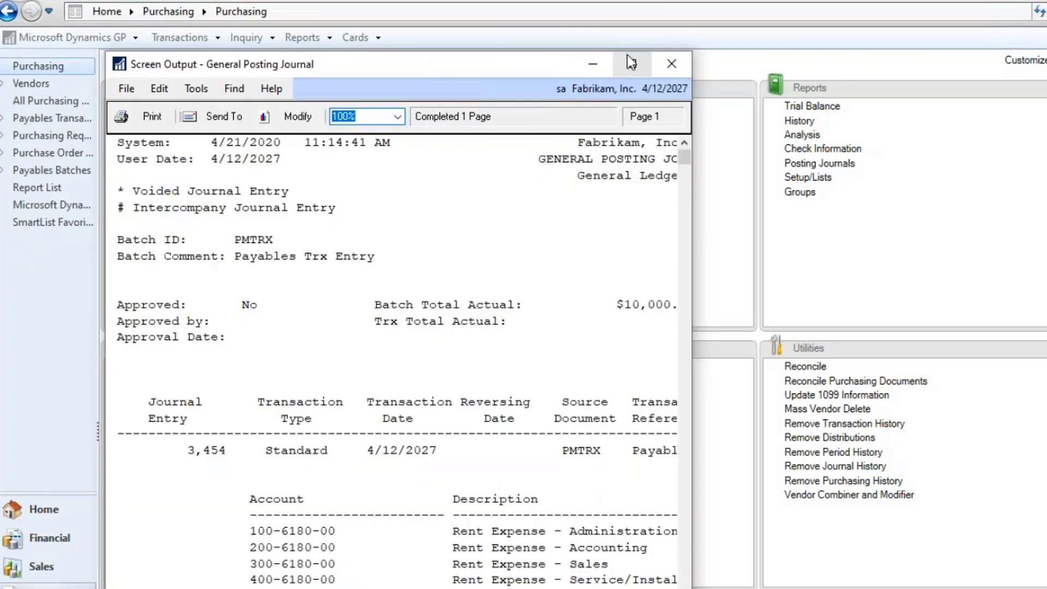
- Examine the General Posting Journal's journal entry number and its department-level Rent Expense distributions
{"action": "double_click", "coordinate": [627, 64]}
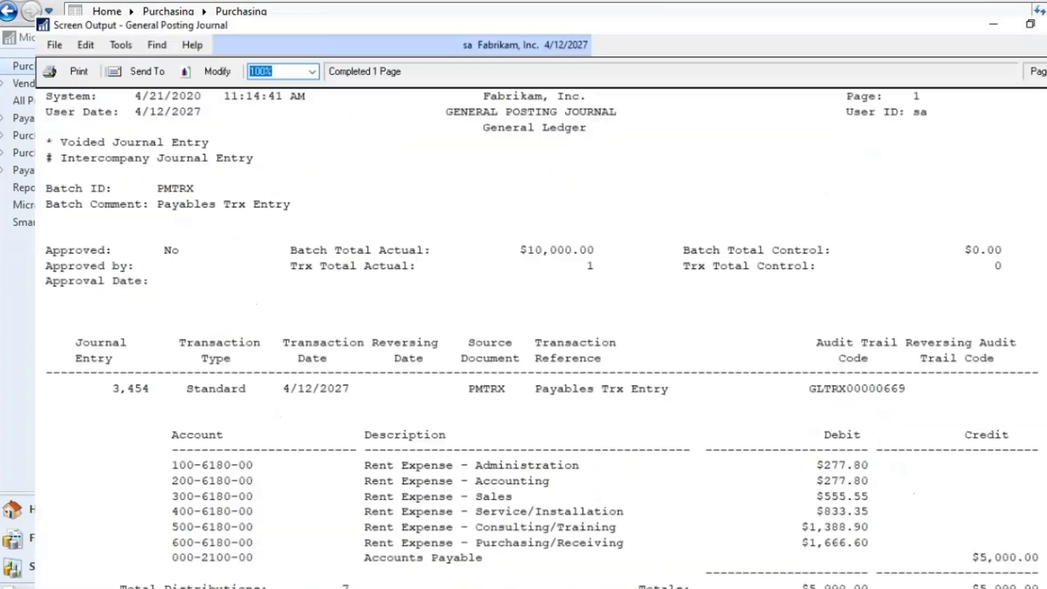
{"action": "left_click_drag", "start_coordinate": [552, 77], "coordinate": [575, 149]}
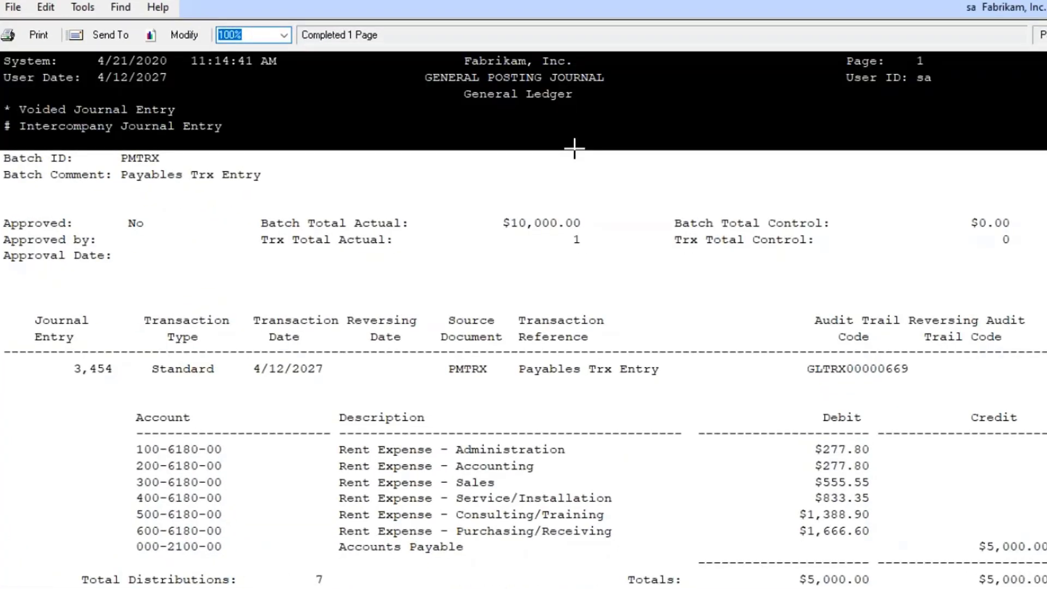
{"action": "left_click", "coordinate": [175, 469]}
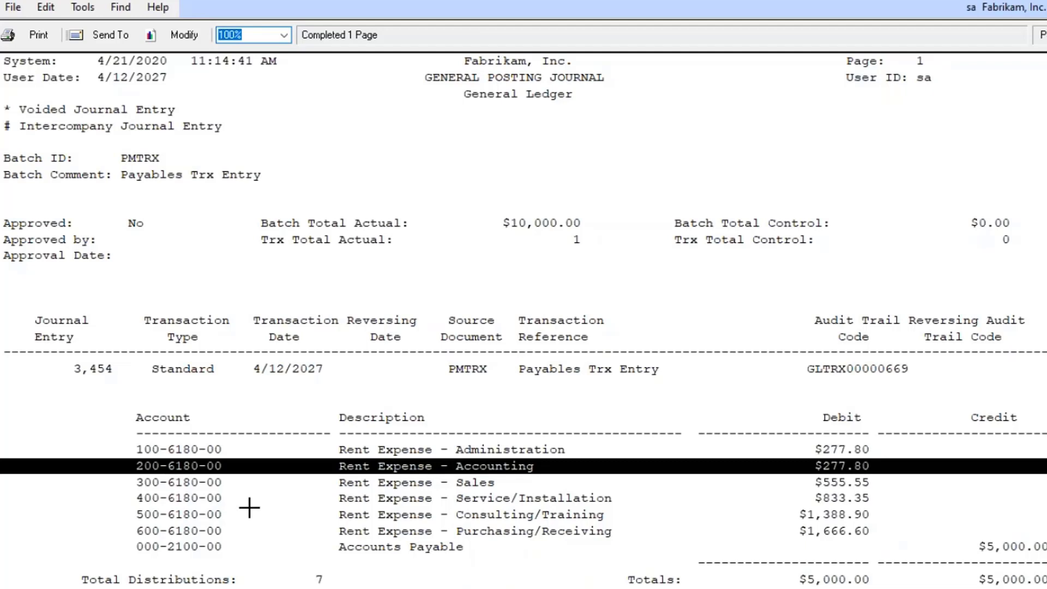
{"action": "left_click", "coordinate": [104, 369]}
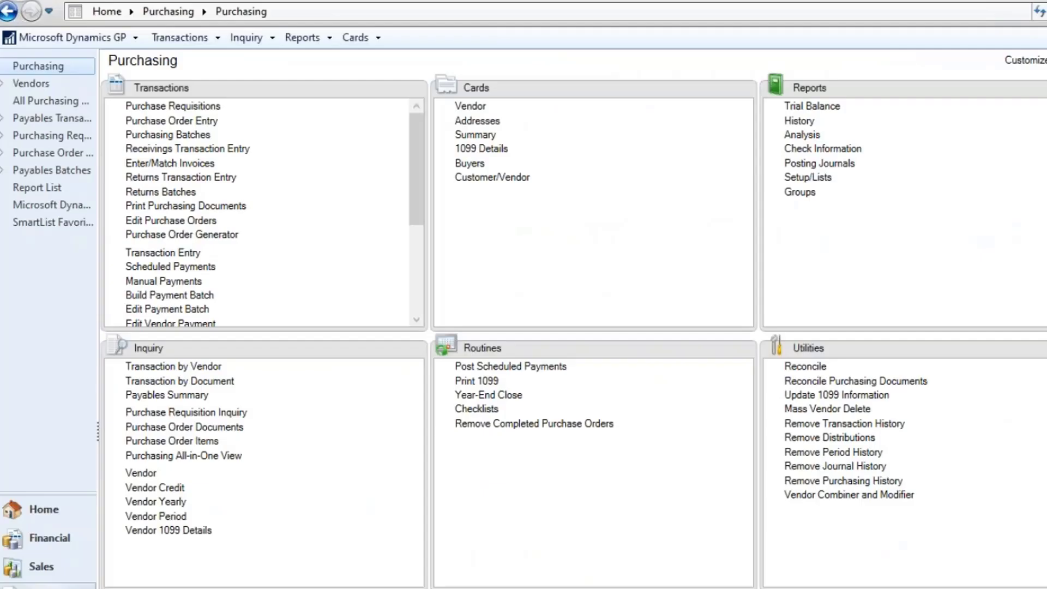
- Look up journal entry 3454 in the financial Journal Entry Inquiry
{"action": "left_click", "coordinate": [33, 551]}
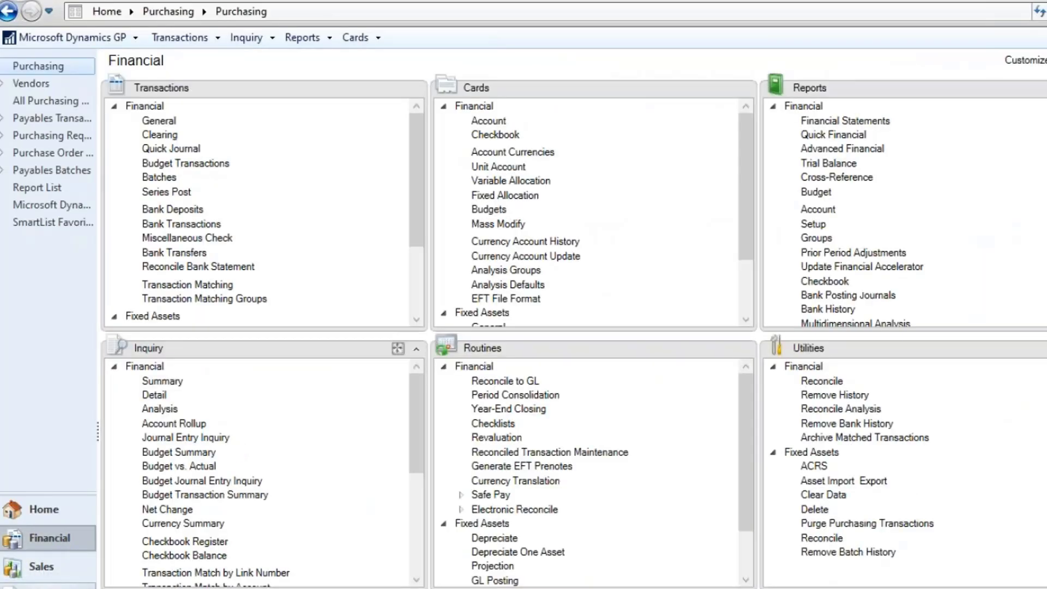
{"action": "left_click", "coordinate": [185, 437]}
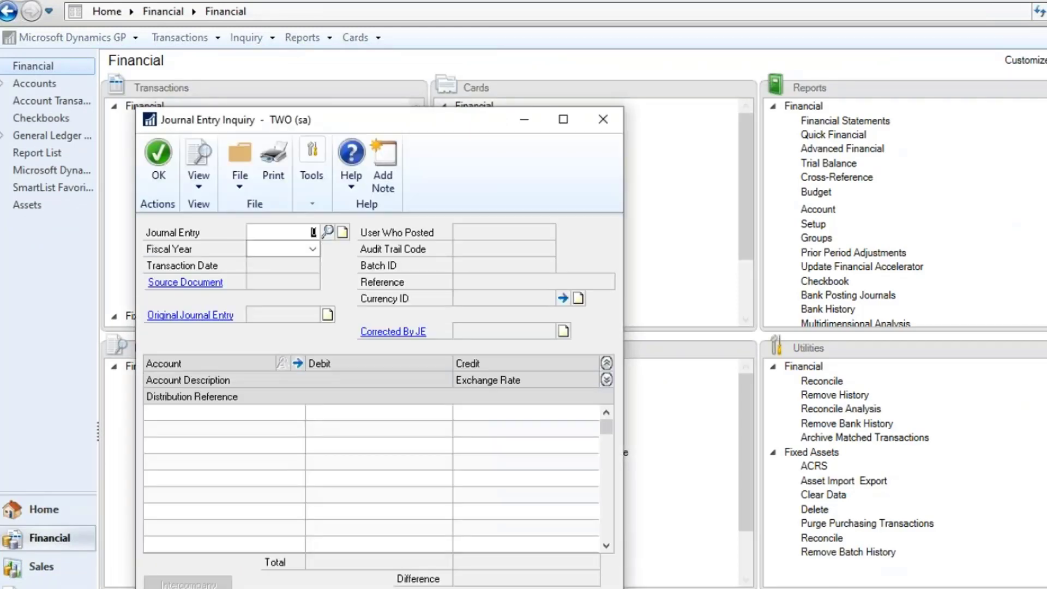
{"action": "type", "text": "3454"}
{"action": "key", "text": "Tab"}
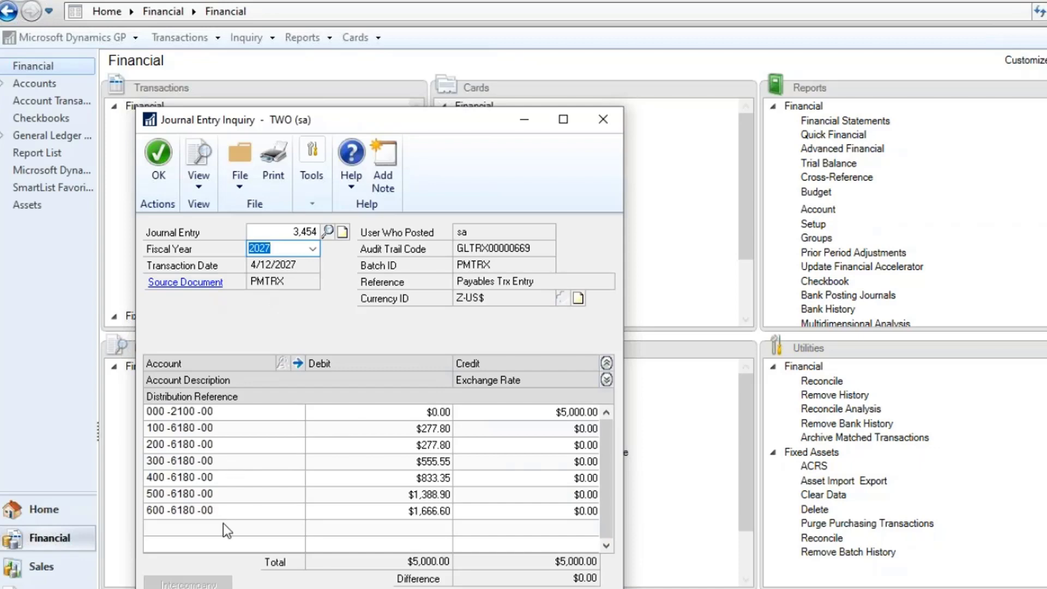
- Drill back from the journal entry to its source payables invoice, review the invoice's distributions, and close them
{"action": "left_click", "coordinate": [178, 284]}
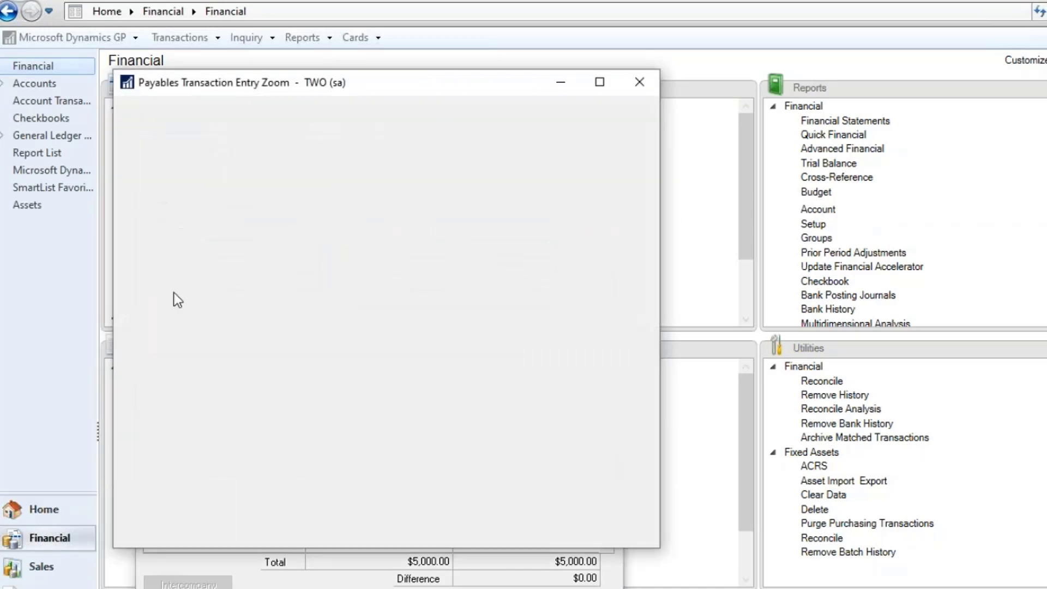
{"action": "left_click_drag", "start_coordinate": [319, 87], "coordinate": [538, 125]}
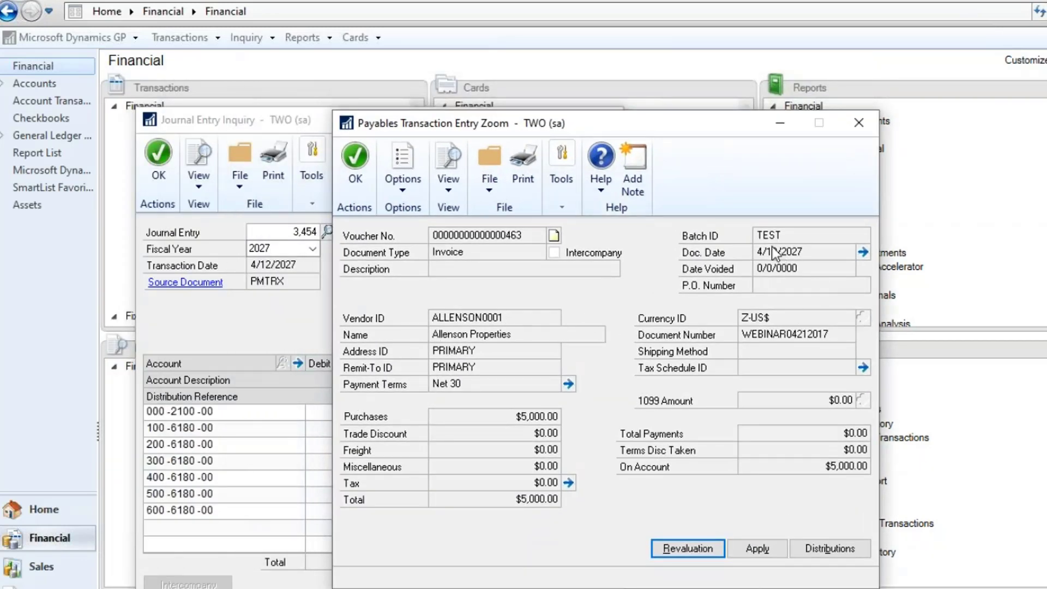
{"action": "left_click", "coordinate": [824, 550]}
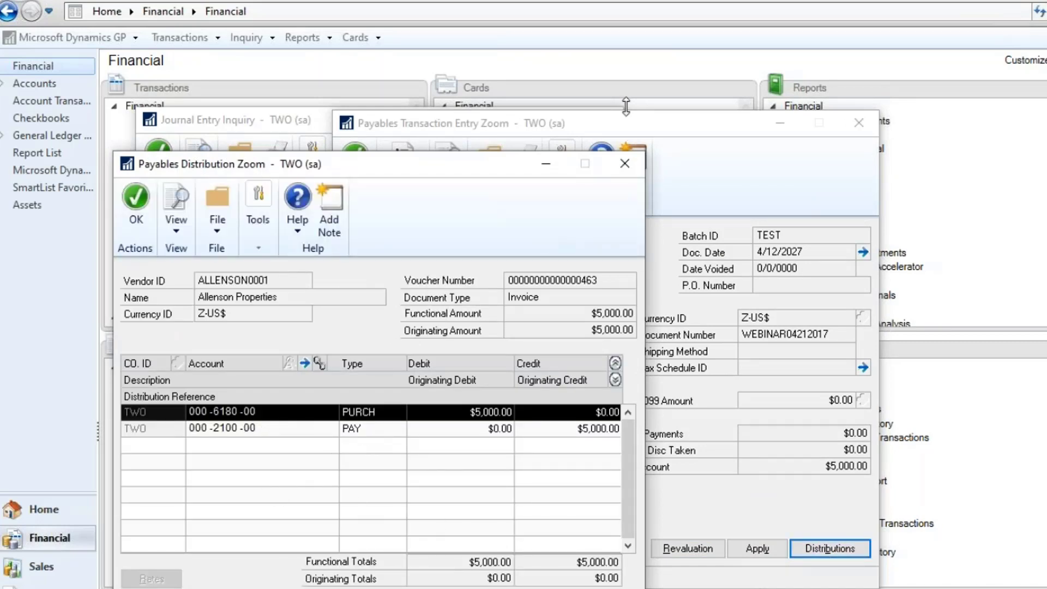
{"action": "left_click", "coordinate": [624, 164]}
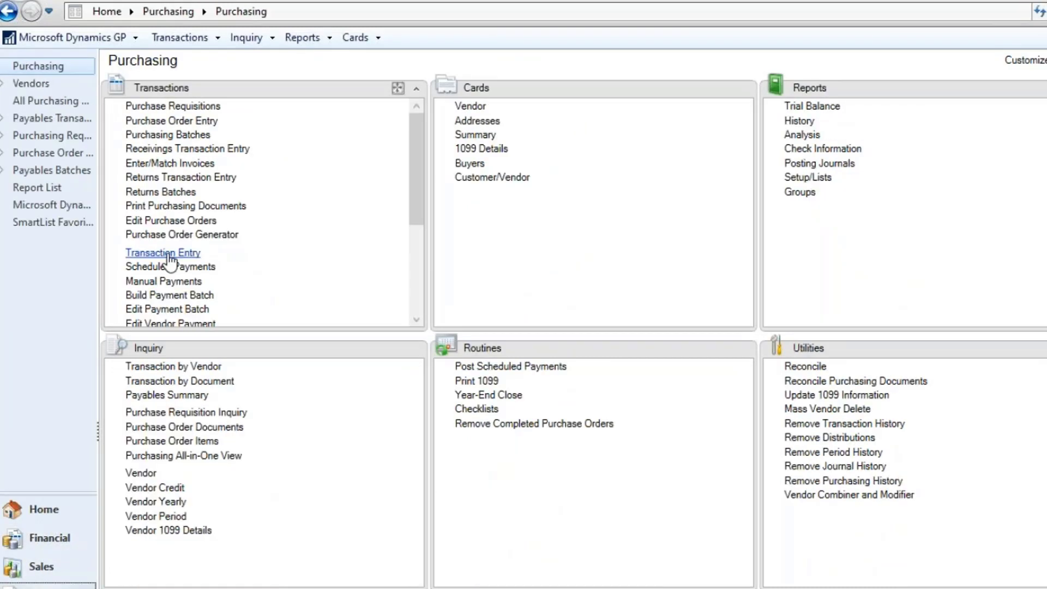
- Enter a new payables invoice for vendor ALLENSON0001 with document number WEBINAR2 and a purchases amount of $4,500.00
{"action": "left_click", "coordinate": [172, 254]}
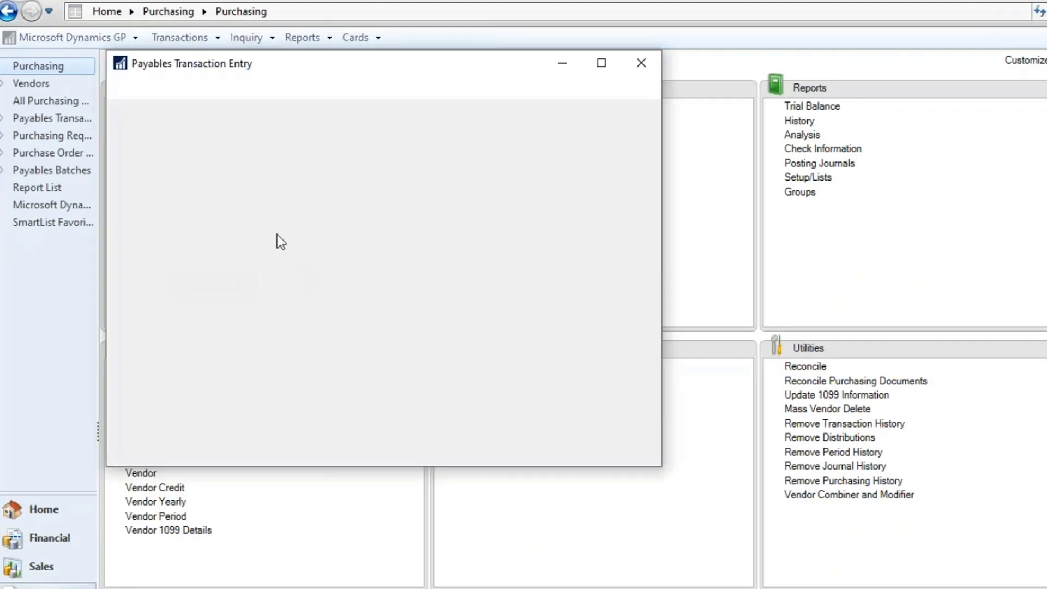
{"action": "left_click", "coordinate": [252, 251]}
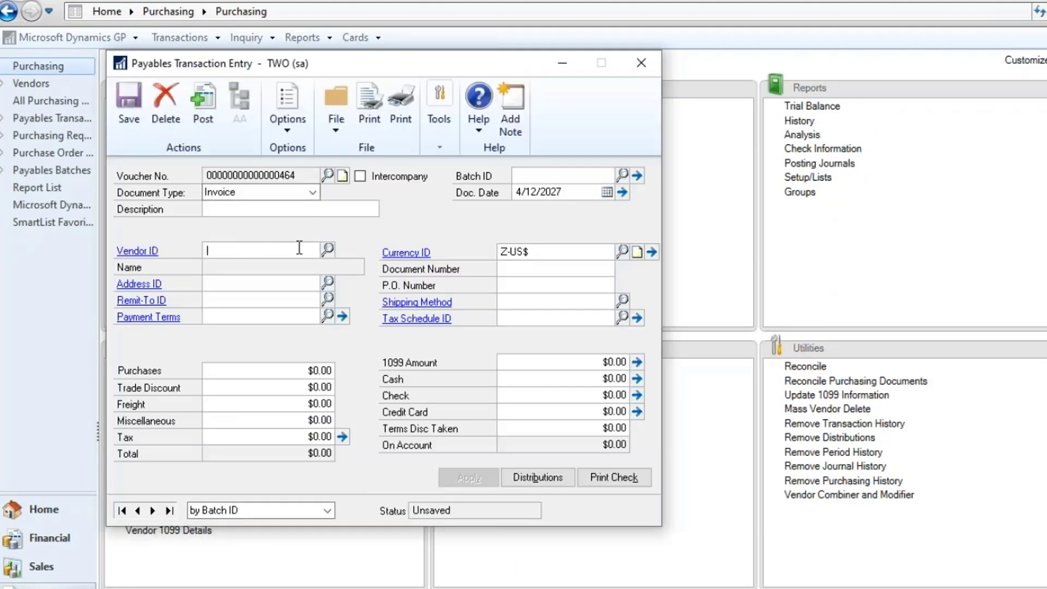
{"action": "left_click", "coordinate": [328, 250]}
{"action": "double_click", "coordinate": [215, 240]}
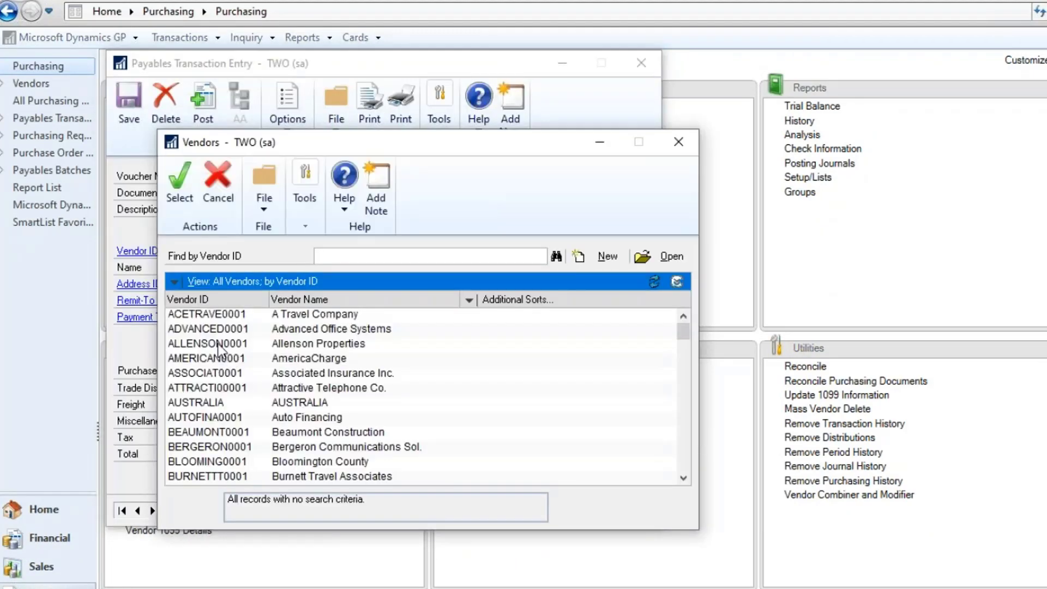
{"action": "type", "text": "WEBINAR2"}
{"action": "key", "text": "Tab"}
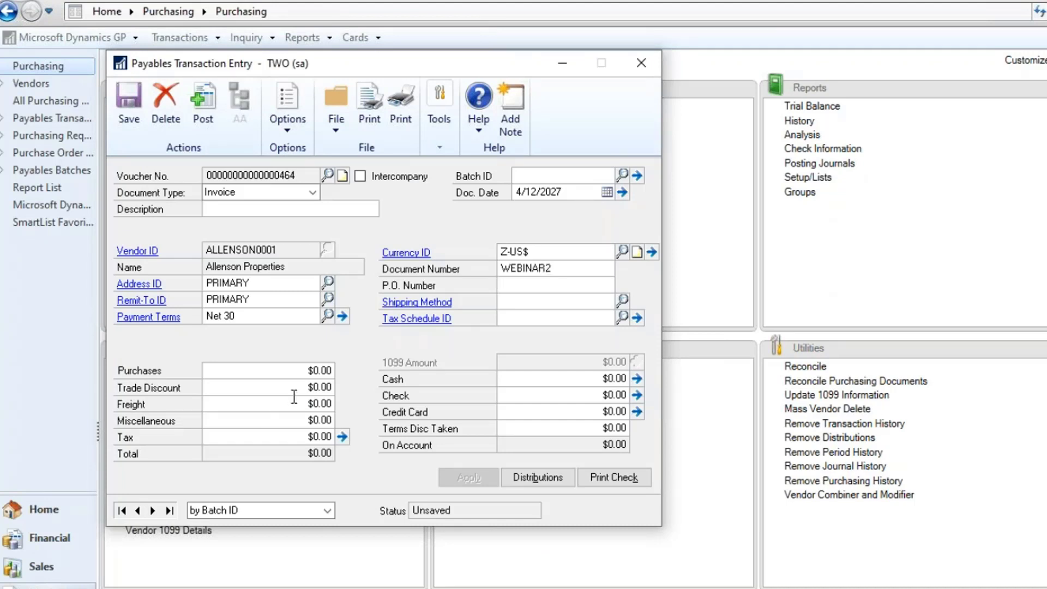
{"action": "left_click", "coordinate": [301, 371]}
{"action": "type", "text": "4.500"}
{"action": "key", "text": "Tab"}
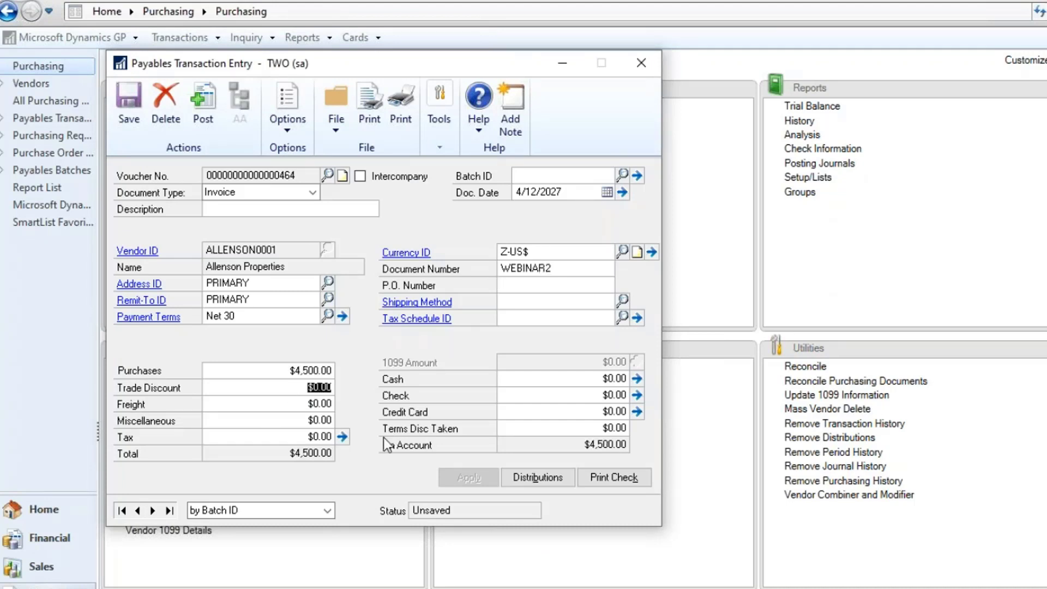
- Change the invoice's PURCH distribution to account 000-6190-00 and accept the distributions
{"action": "left_click", "coordinate": [551, 479]}
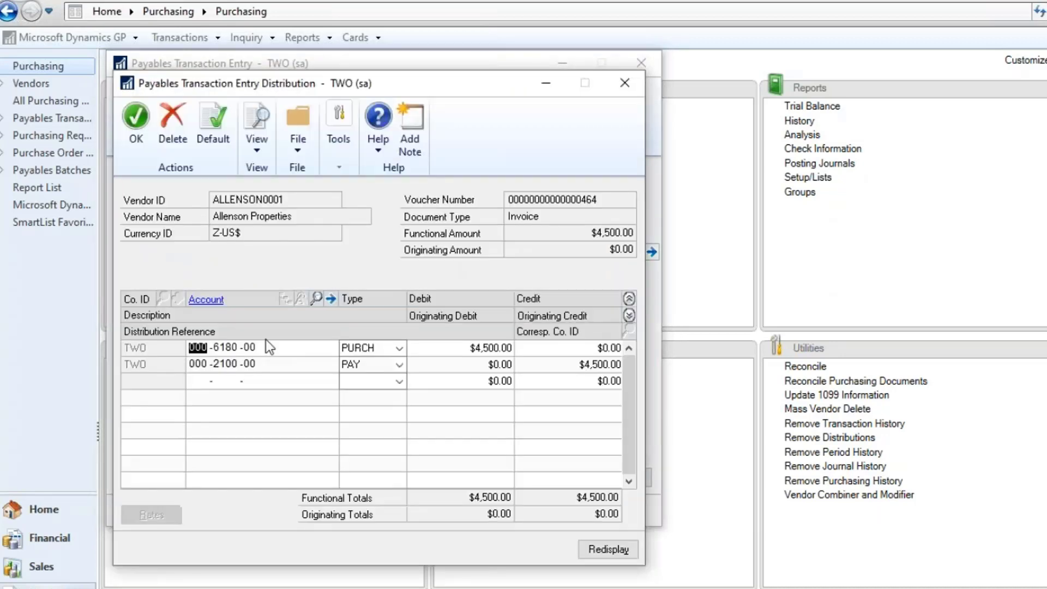
{"action": "double_click", "coordinate": [229, 347]}
{"action": "type", "text": "6"}
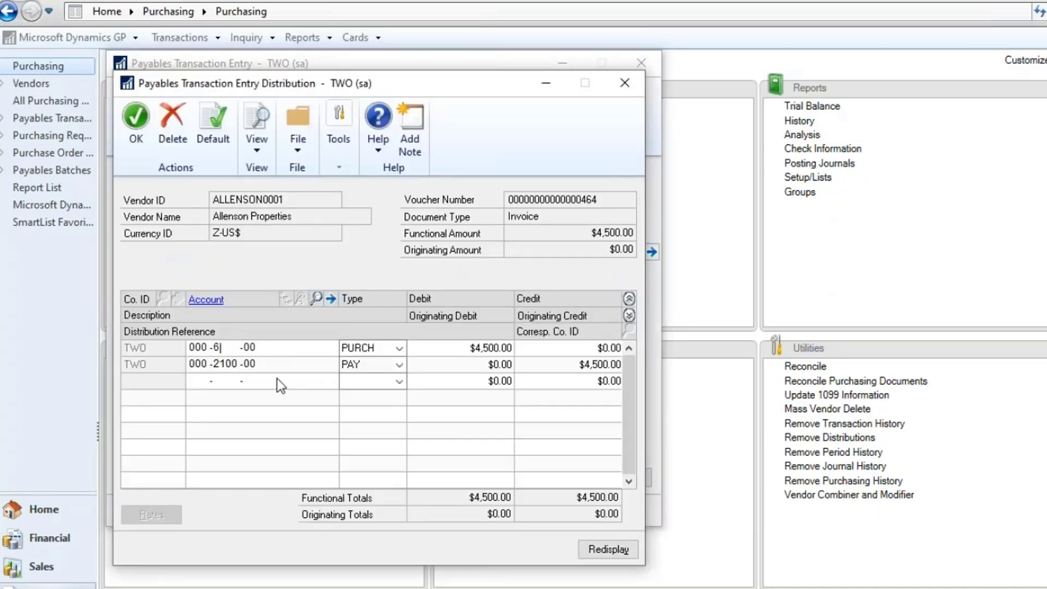
{"action": "type", "text": "190"}
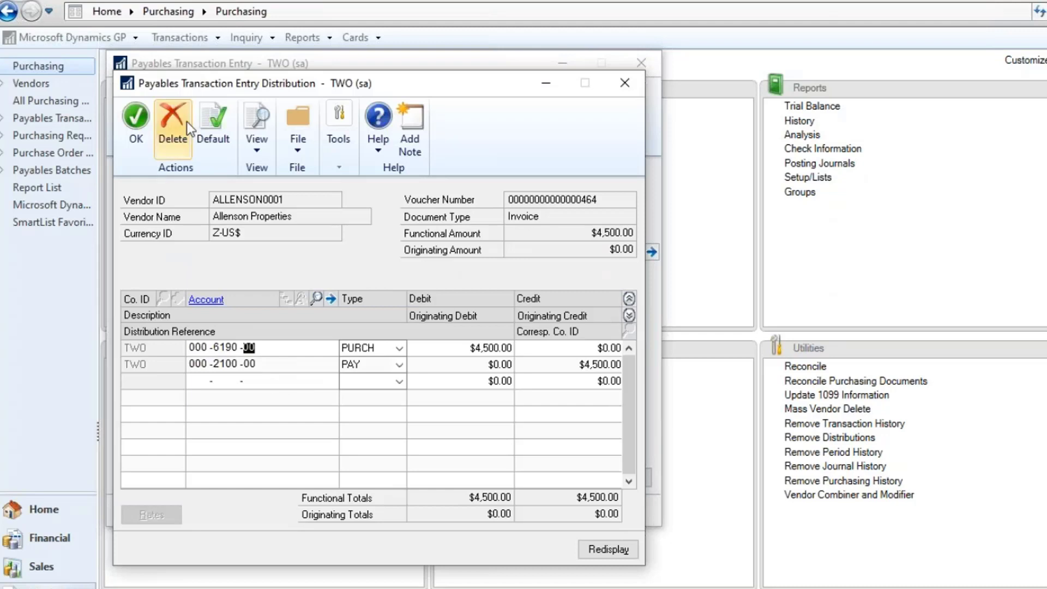
{"action": "left_click", "coordinate": [137, 130]}
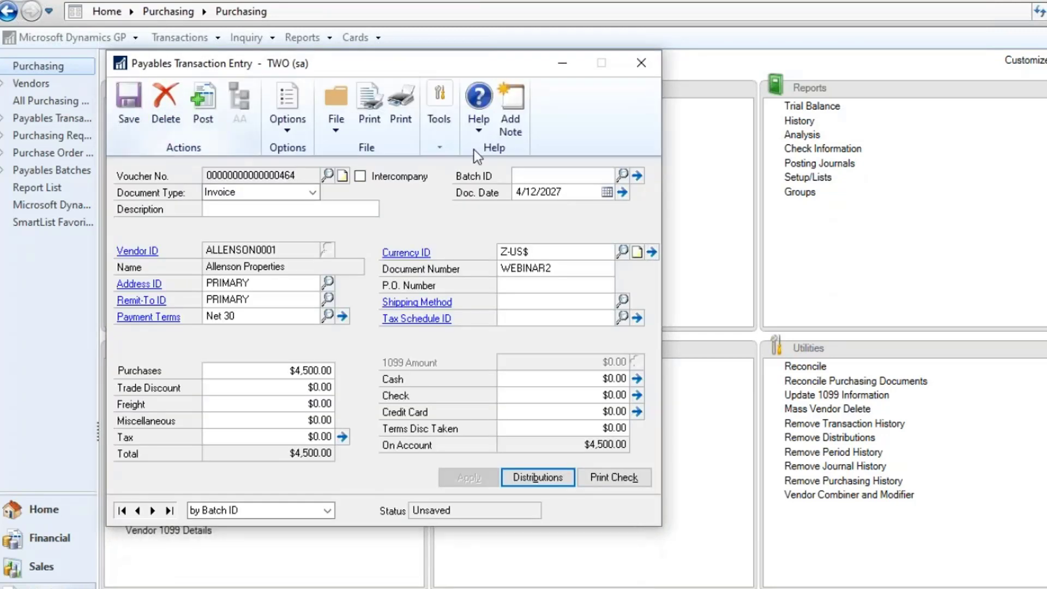
- Create and save a payables batch named TEST for the invoice, save the invoice in it and close the transaction entry
{"action": "left_click", "coordinate": [569, 171]}
{"action": "type", "text": "TEST"}
{"action": "key", "text": "Down"}
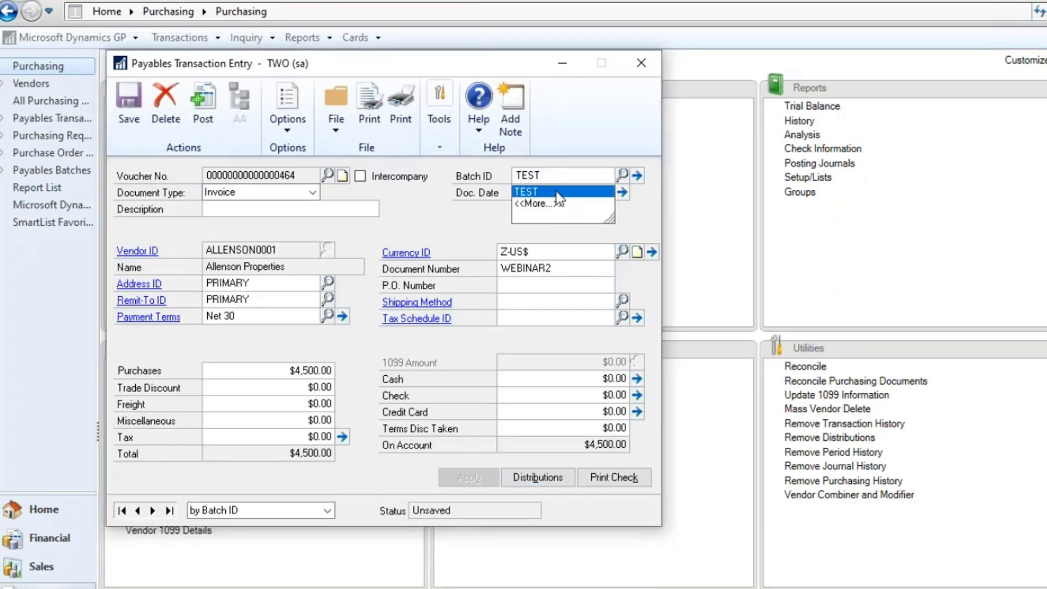
{"action": "key", "text": "Return"}
{"action": "key", "text": "Tab"}
{"action": "left_click", "coordinate": [520, 461]}
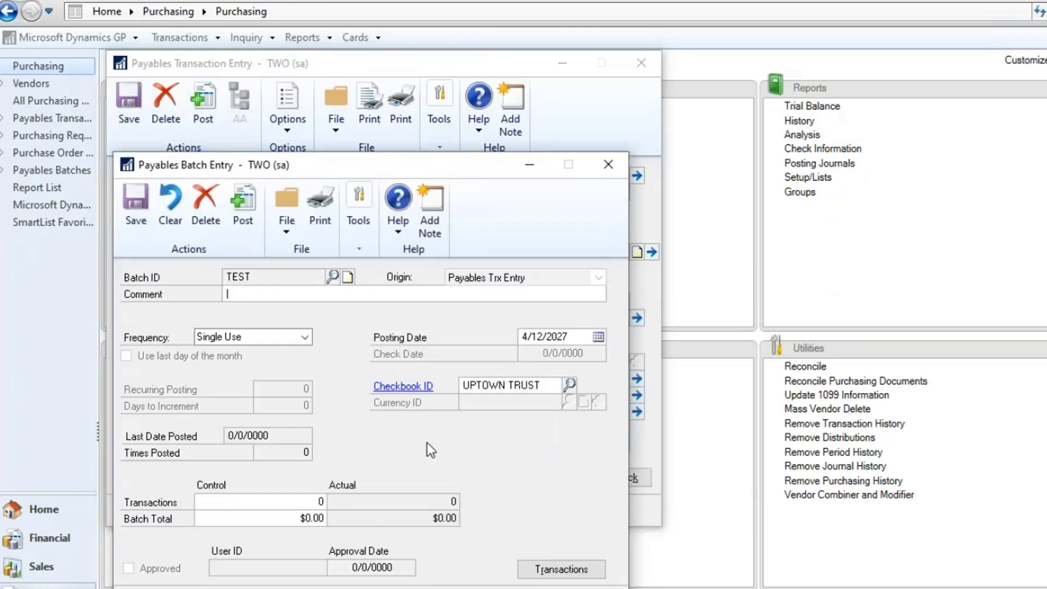
{"action": "left_click", "coordinate": [126, 198]}
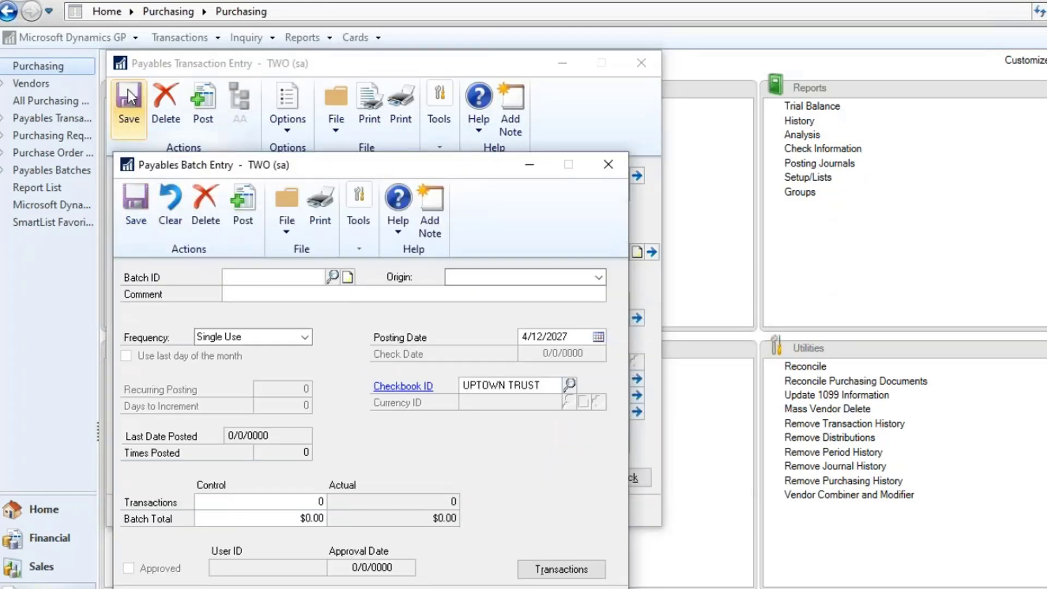
{"action": "left_click", "coordinate": [609, 164]}
{"action": "left_click", "coordinate": [640, 63]}
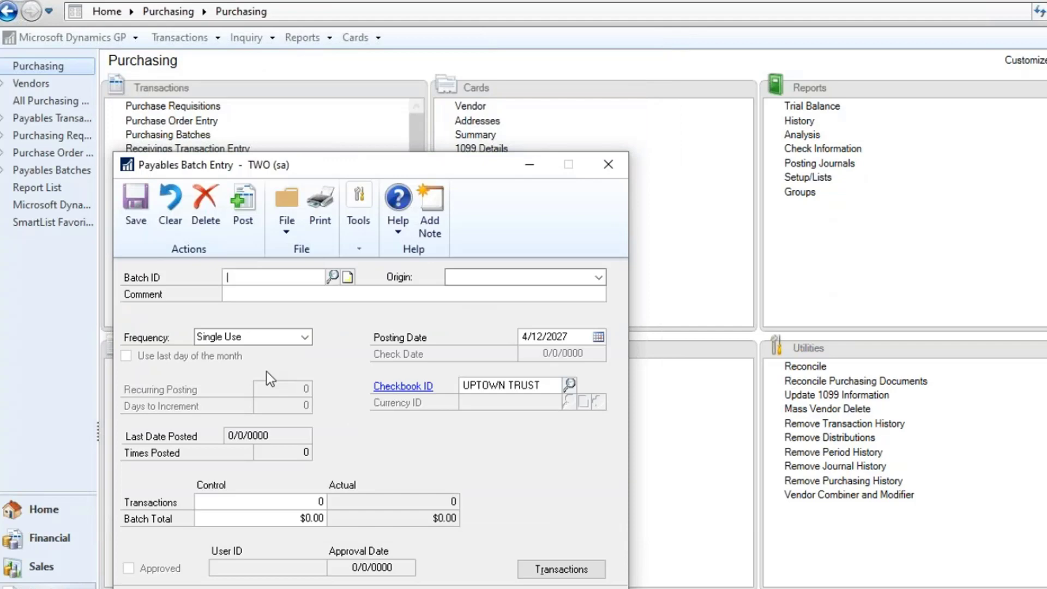
- Look up the payables batch TEST and post it
{"action": "left_click", "coordinate": [335, 274]}
{"action": "double_click", "coordinate": [211, 360]}
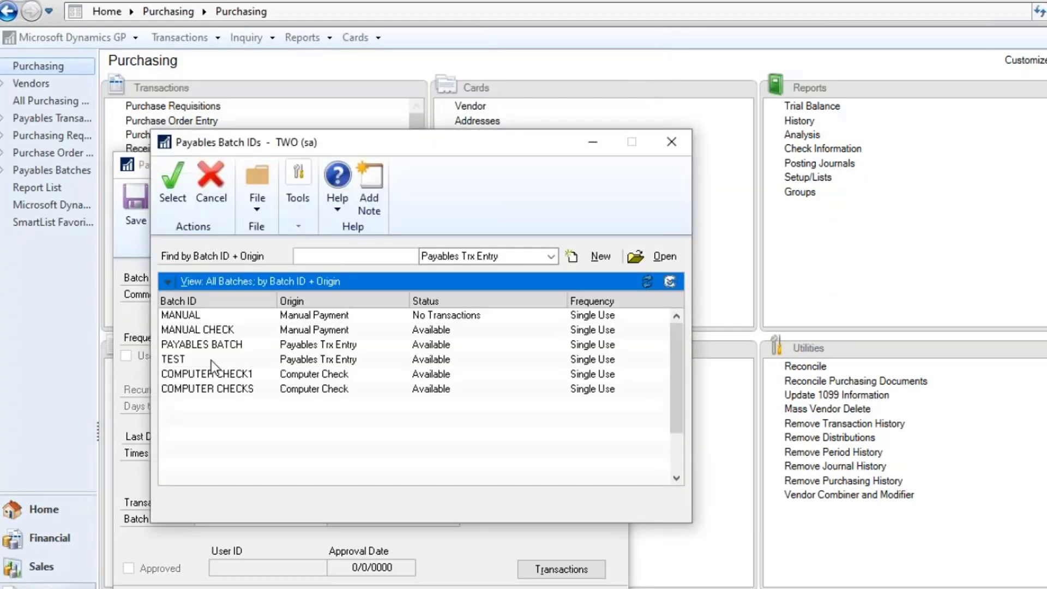
{"action": "left_click", "coordinate": [243, 208]}
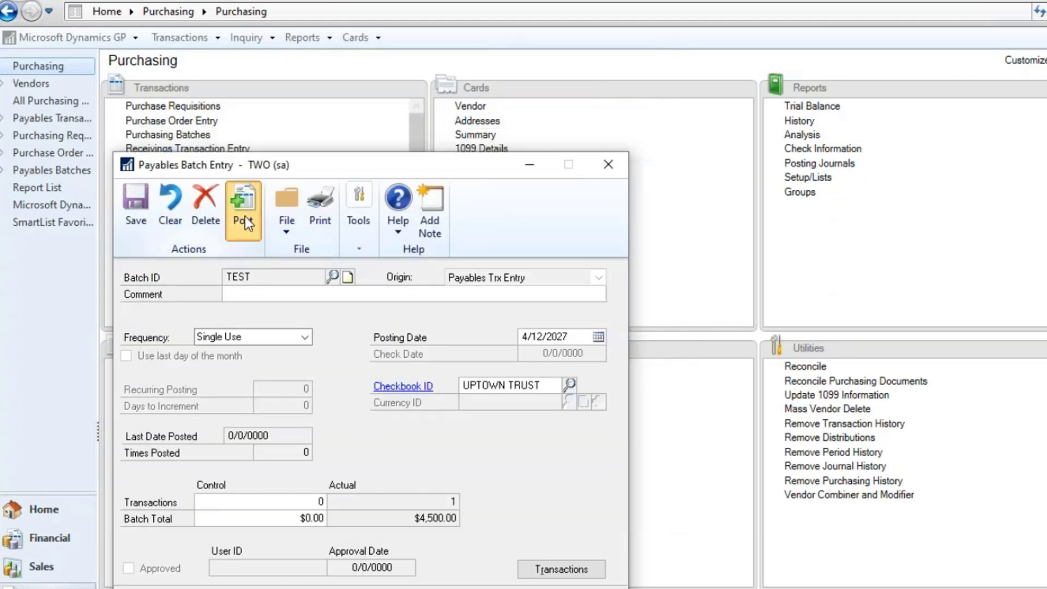
- Output the posting journals and distribution reports to the screen, skipping the check register and the Checkbook Posting Journal
{"action": "left_click", "coordinate": [428, 410]}
{"action": "left_click", "coordinate": [615, 549]}
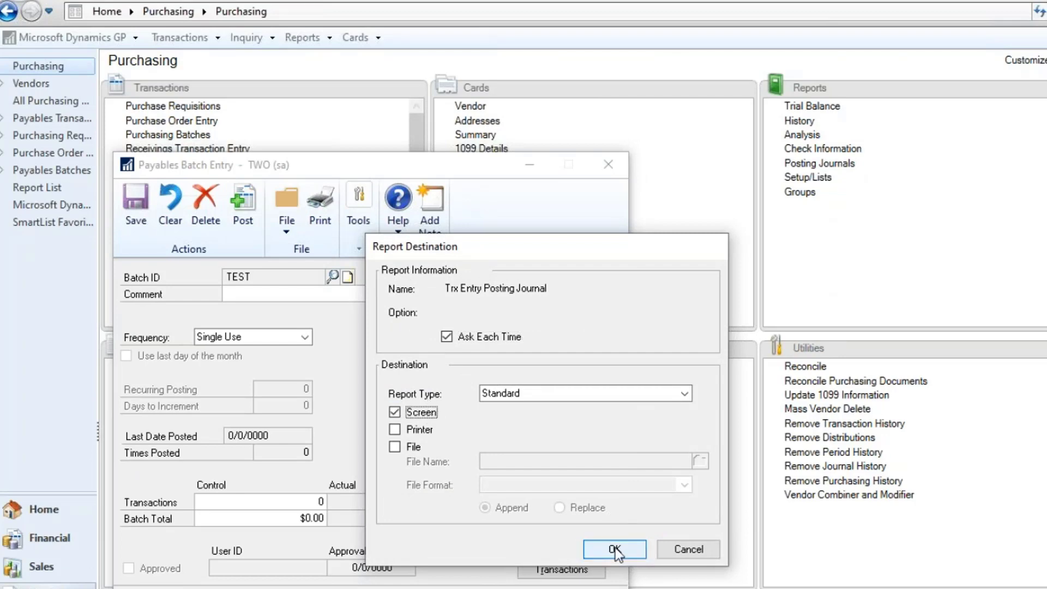
{"action": "left_click", "coordinate": [596, 552]}
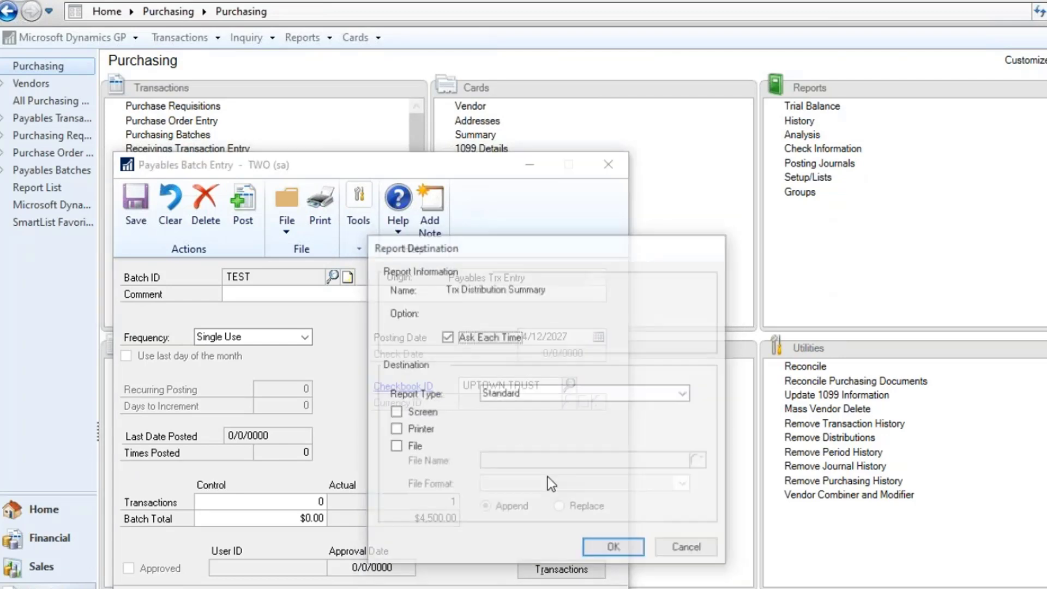
{"action": "left_click", "coordinate": [624, 549]}
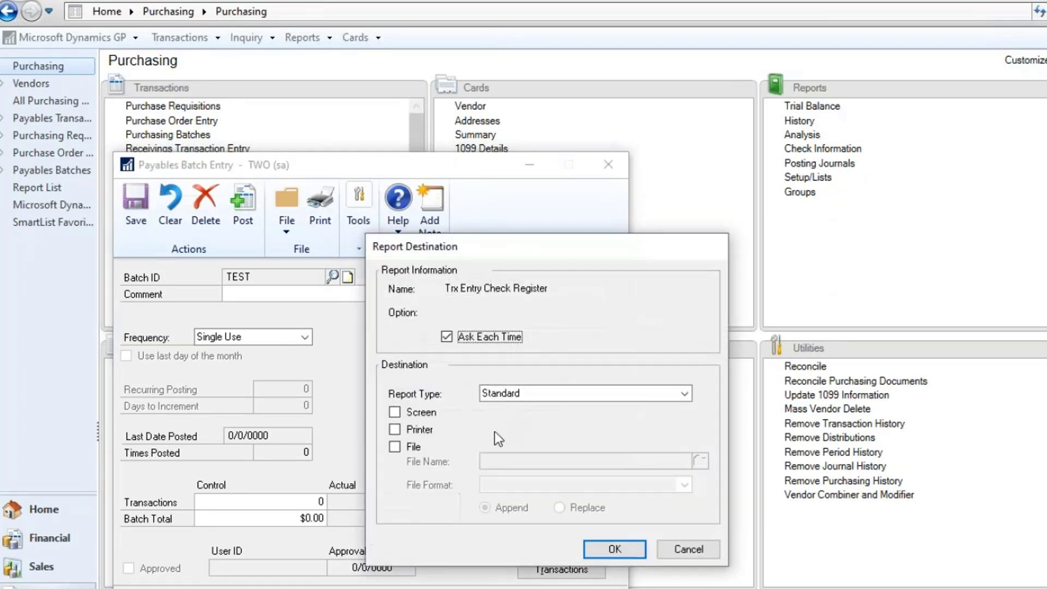
{"action": "left_click", "coordinate": [712, 552]}
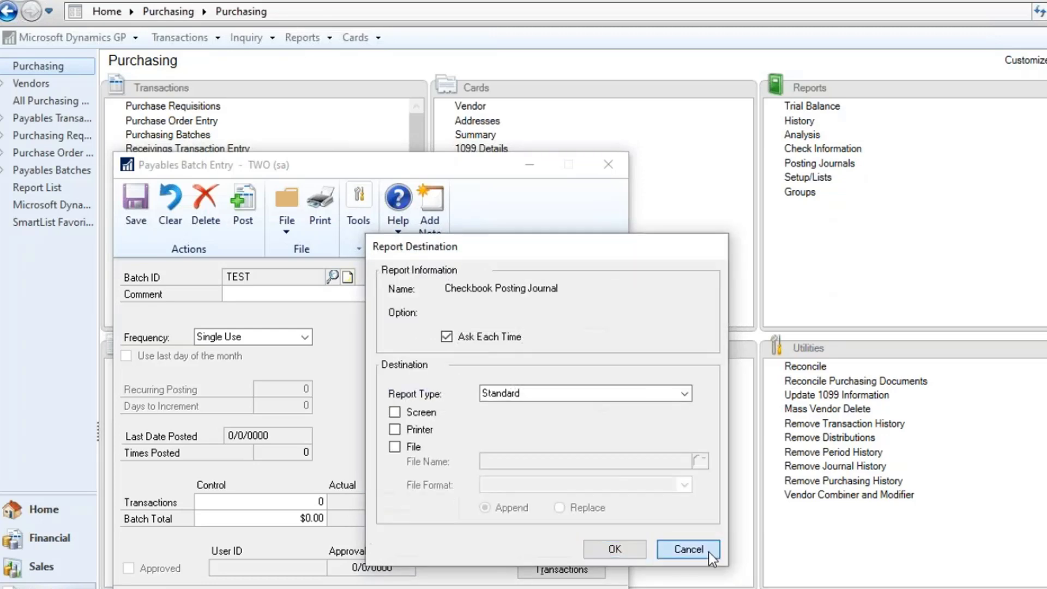
{"action": "left_click", "coordinate": [709, 552]}
{"action": "left_click", "coordinate": [412, 414]}
{"action": "left_click", "coordinate": [627, 555]}
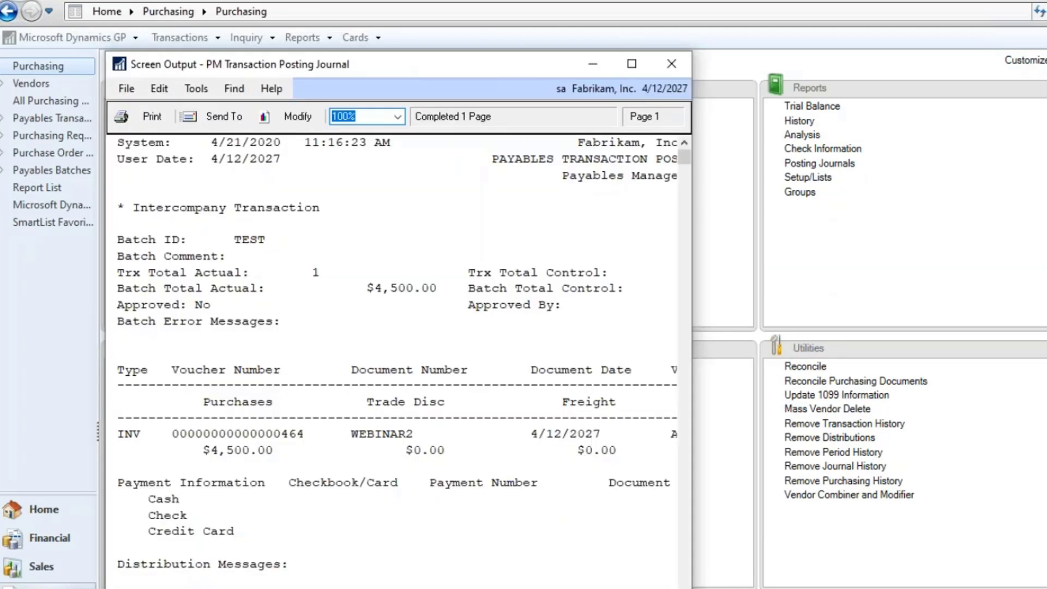
- Review the WEBINAR2 invoice in the payables posting journal, distribution breakdown register and GL distribution summary, closing each report
{"action": "left_click", "coordinate": [632, 64]}
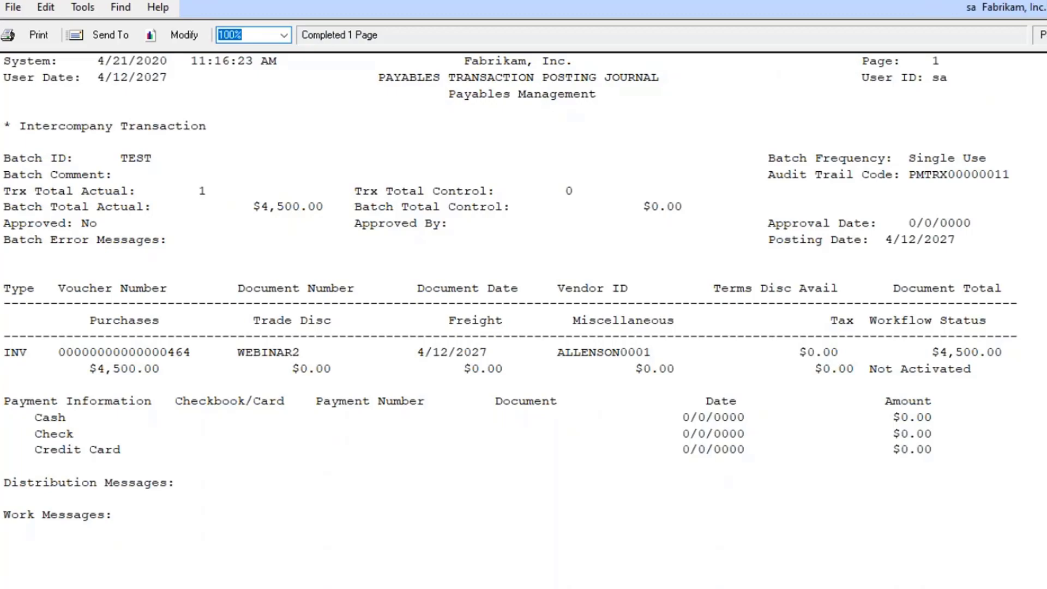
{"action": "left_click", "coordinate": [1045, 3]}
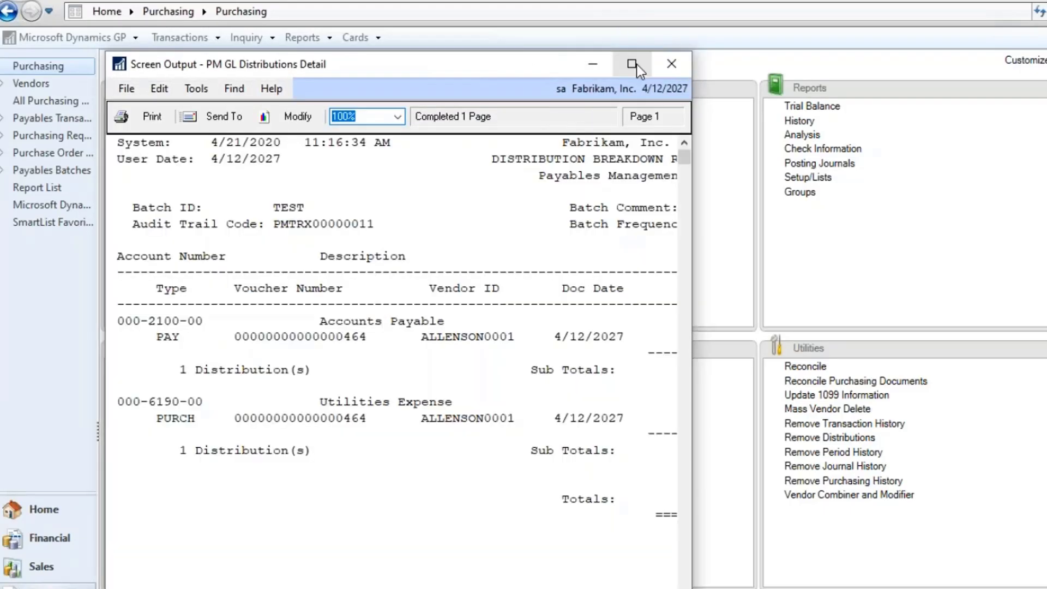
{"action": "left_click", "coordinate": [633, 64]}
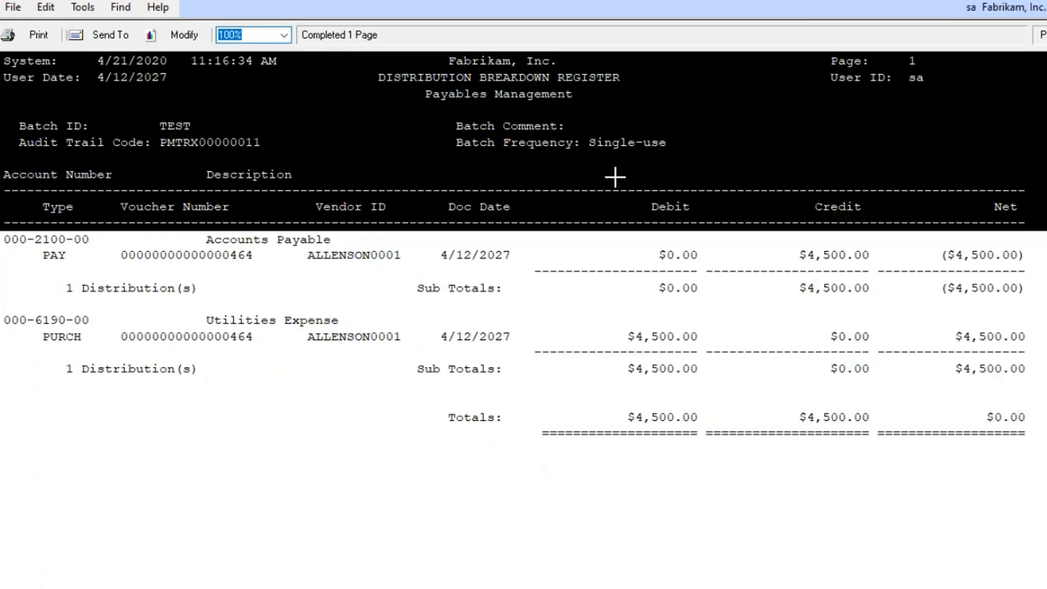
{"action": "left_click", "coordinate": [1045, 3]}
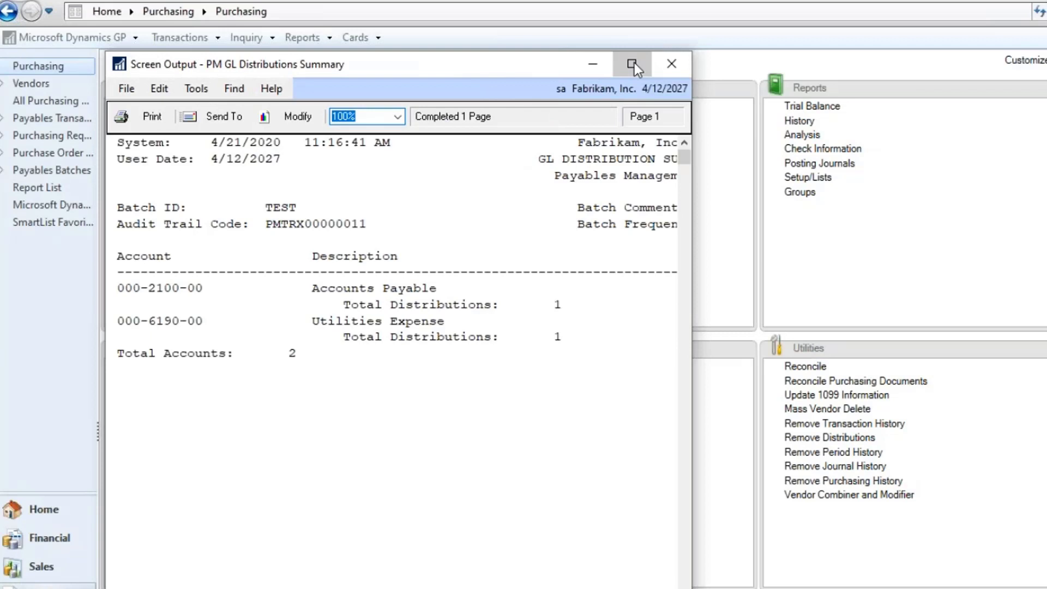
{"action": "left_click", "coordinate": [632, 64]}
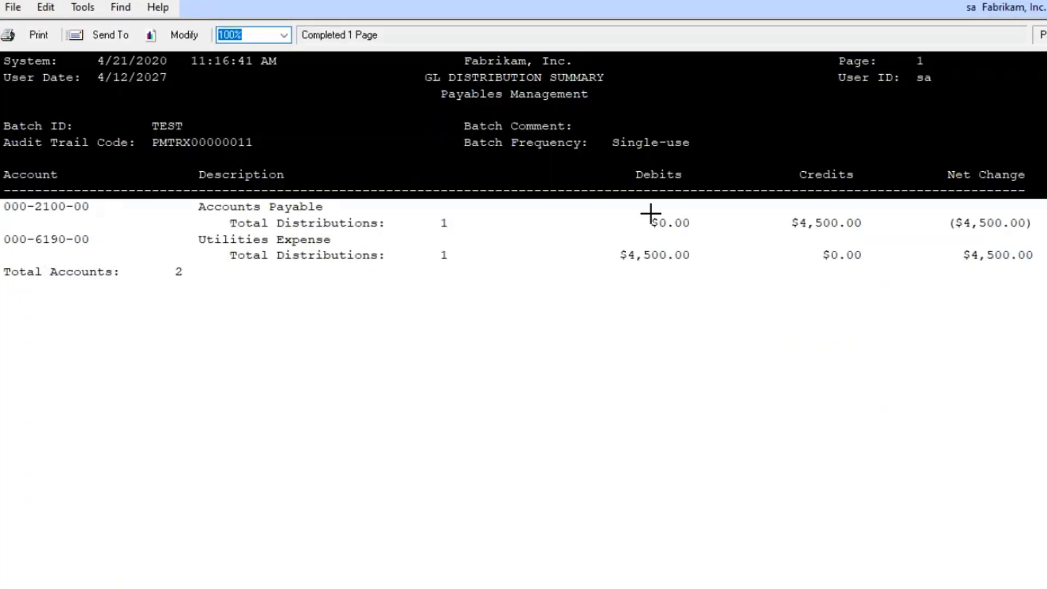
{"action": "key", "text": "ctrl+F4"}
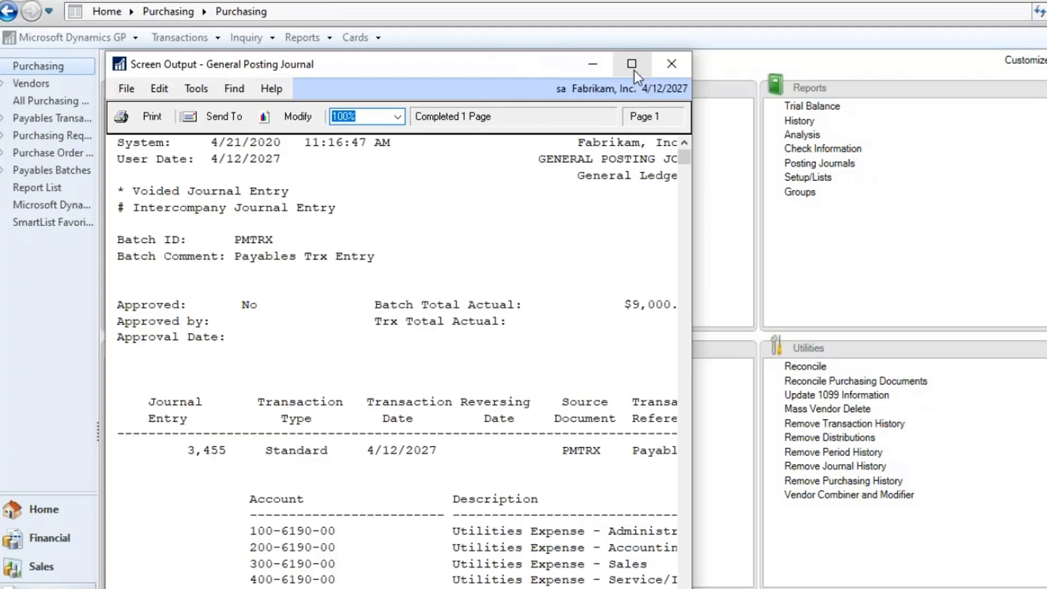
- Examine the department-level Utilities Expense distributions in the General Posting Journal, from Administration to Purchasing/Receiving
{"action": "left_click", "coordinate": [632, 64]}
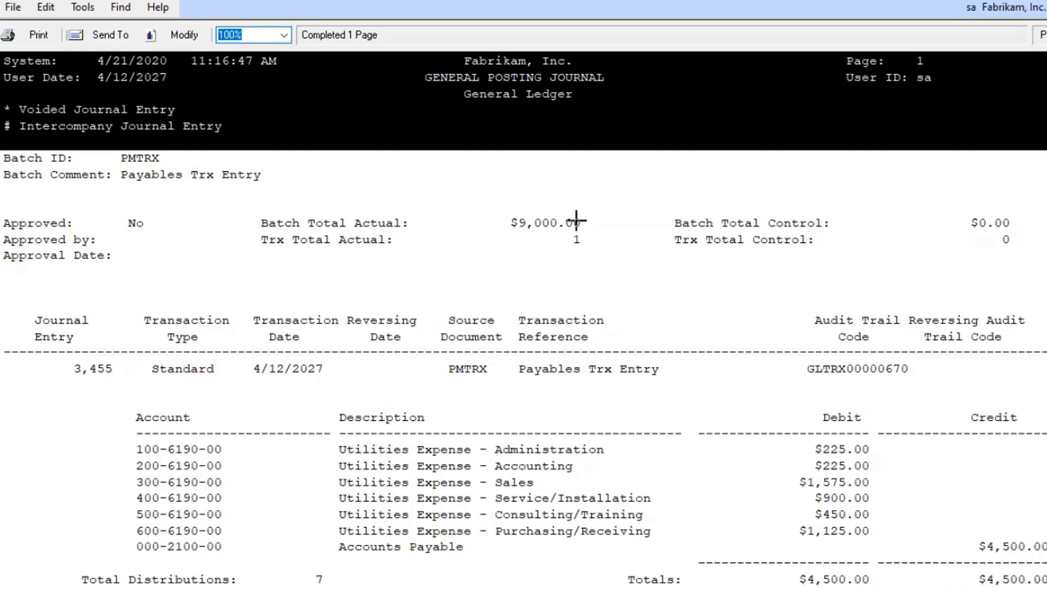
{"action": "left_click", "coordinate": [210, 450]}
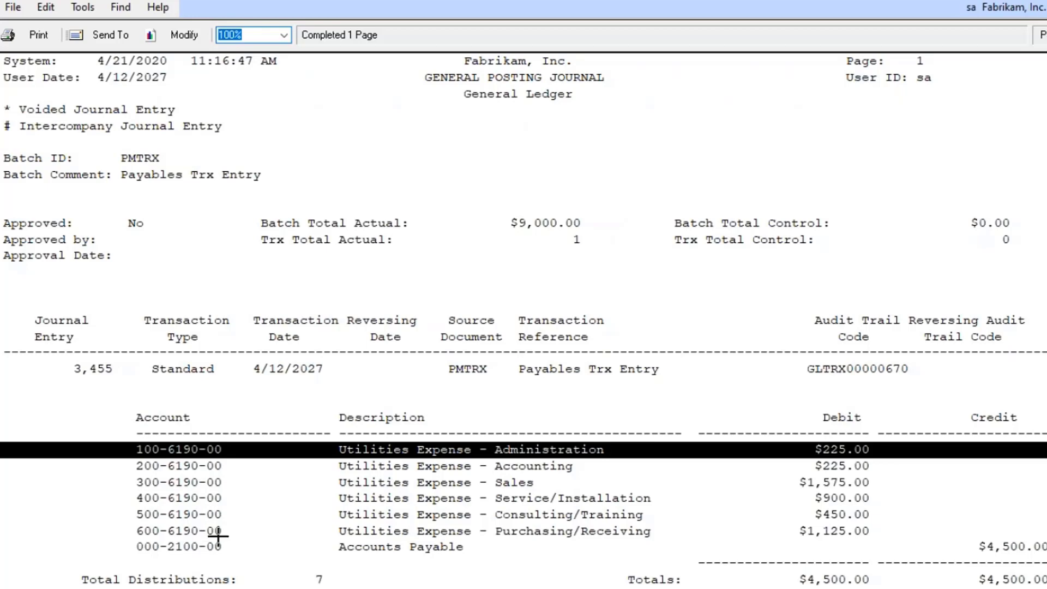
{"action": "left_click", "coordinate": [217, 532]}
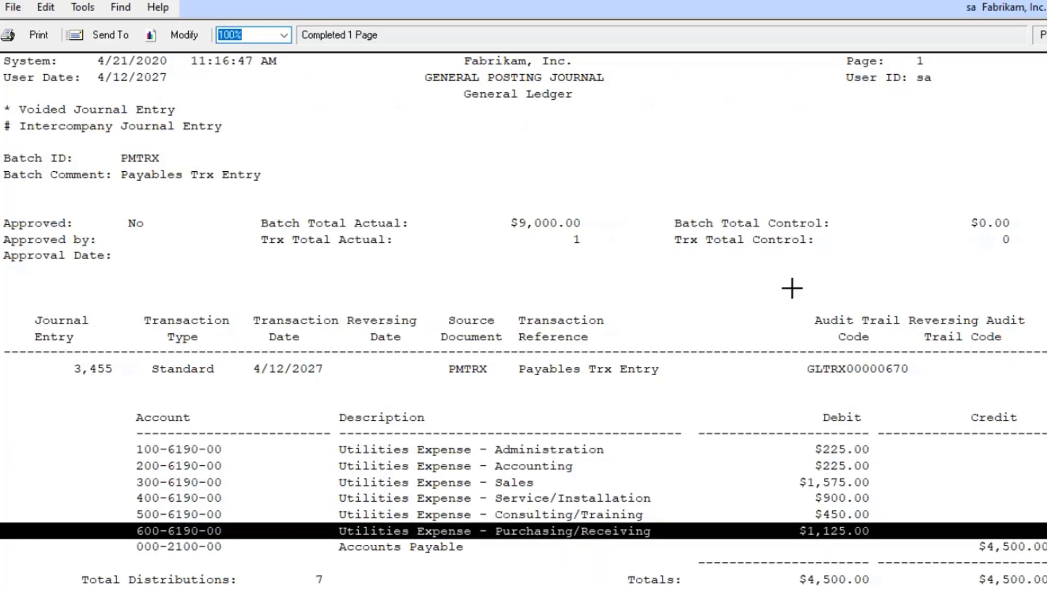